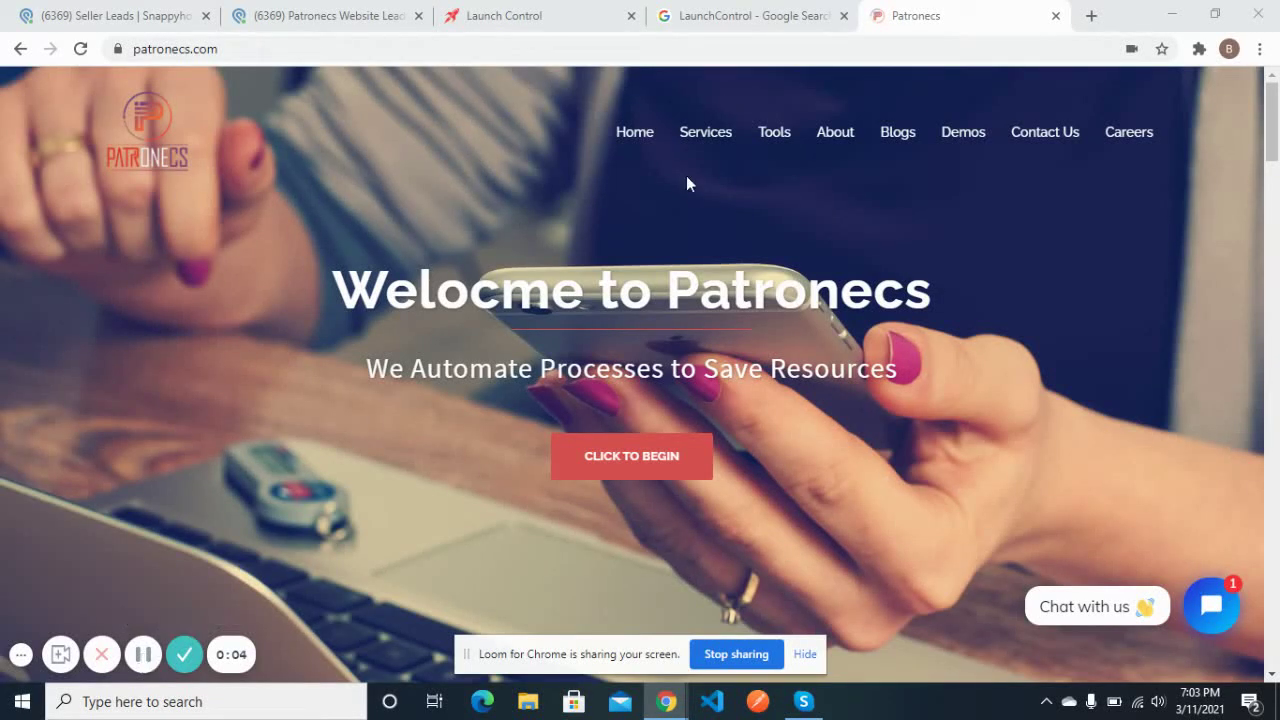
Move from the LaunchControl search results to the dashboard showing 85 leads and 1498 prospects.
left_click(759, 8)
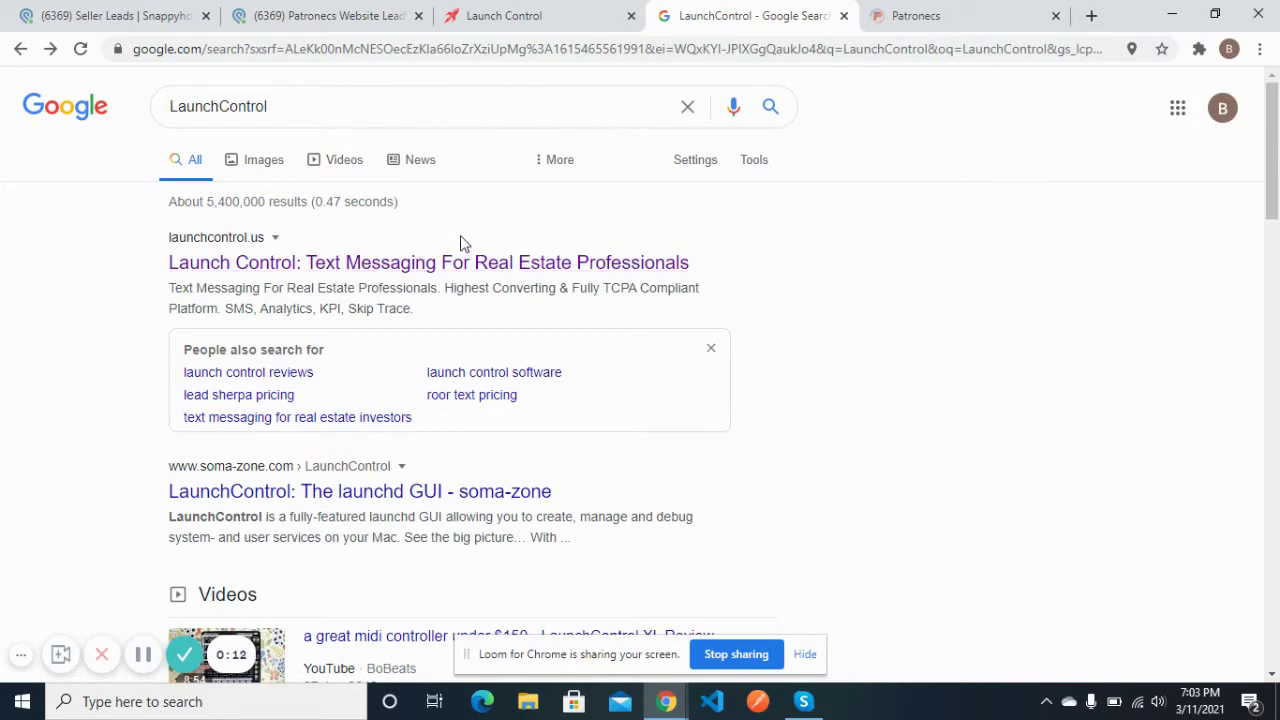
left_click(585, 9)
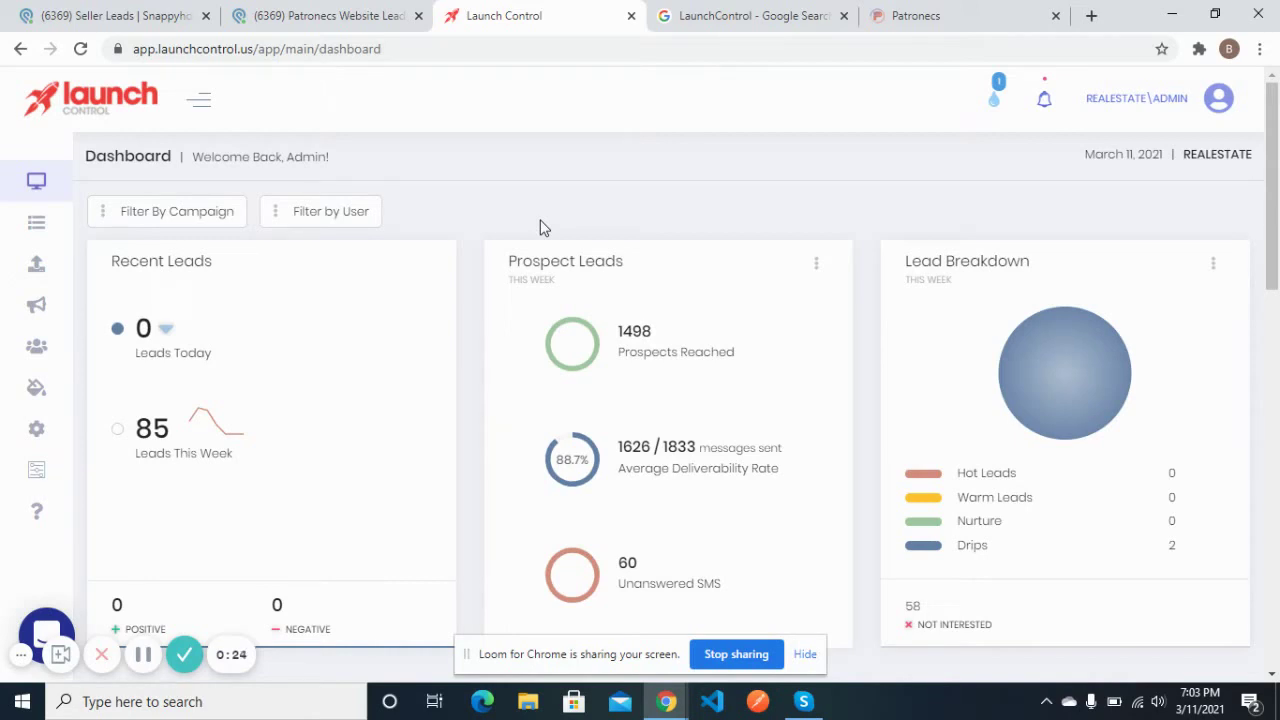
Switch to the '(6369) Patronecs Website Leads' tab listing its 7 website leads.
left_click(335, 15)
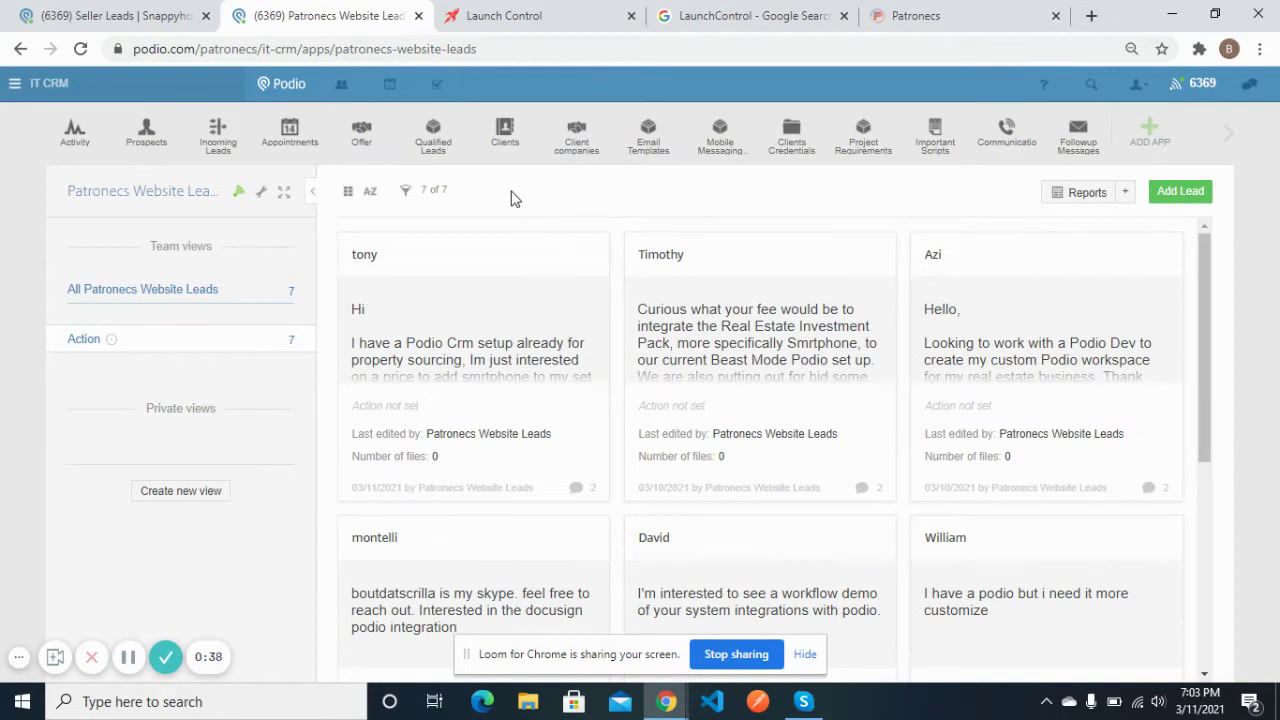
Expand the Podio app bar, open Seller Leads (285 leads), and close the Patronecs Website Leads tab.
left_click(515, 12)
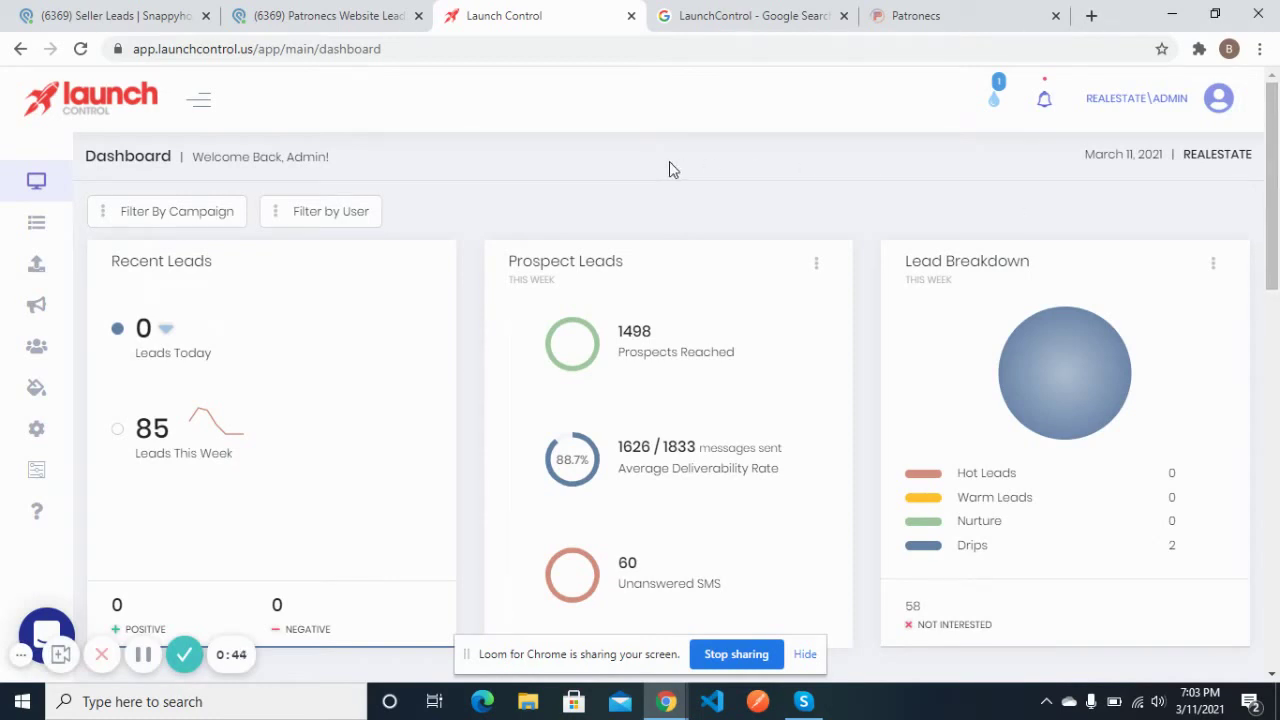
left_click(377, 10)
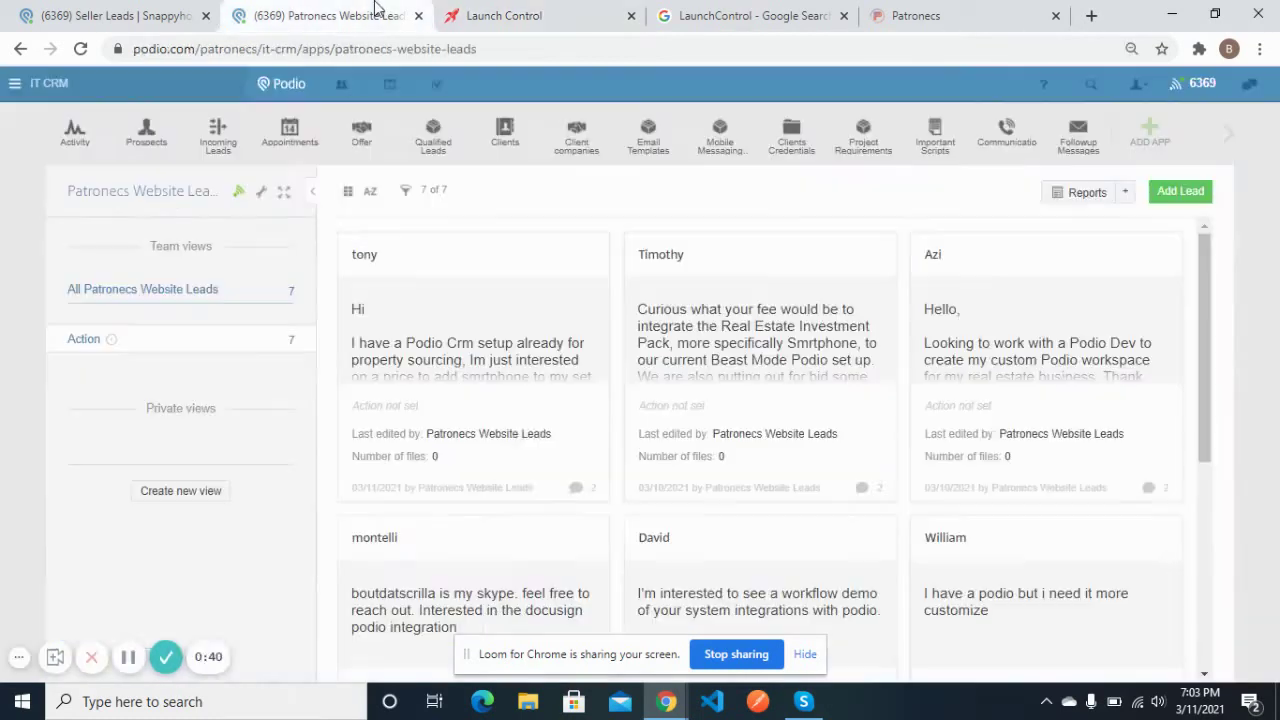
left_click(1228, 132)
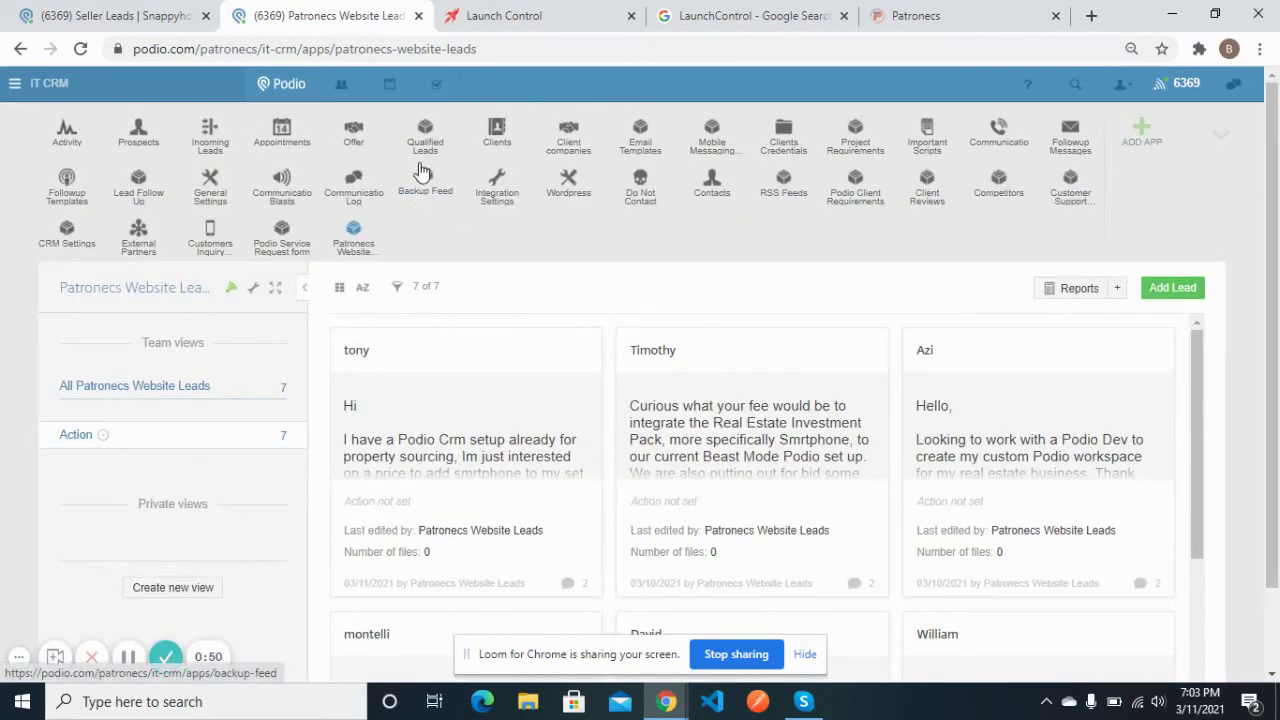
left_click(150, 15)
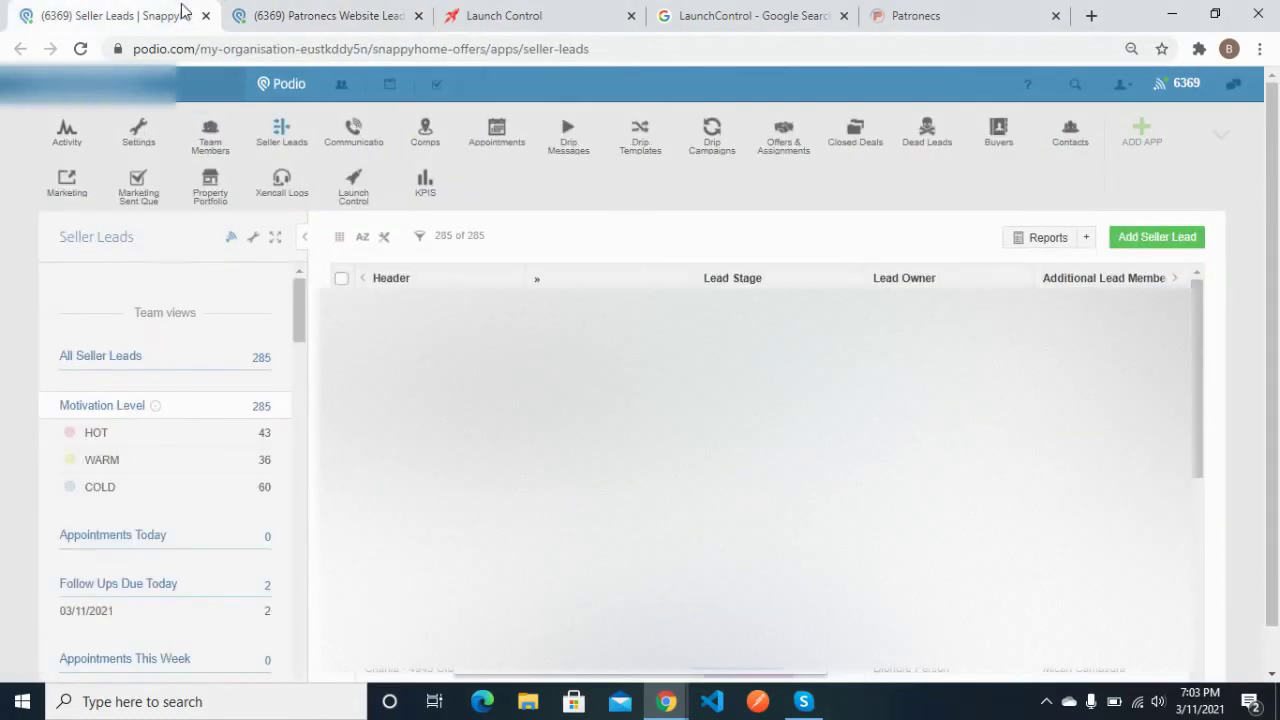
left_click(418, 16)
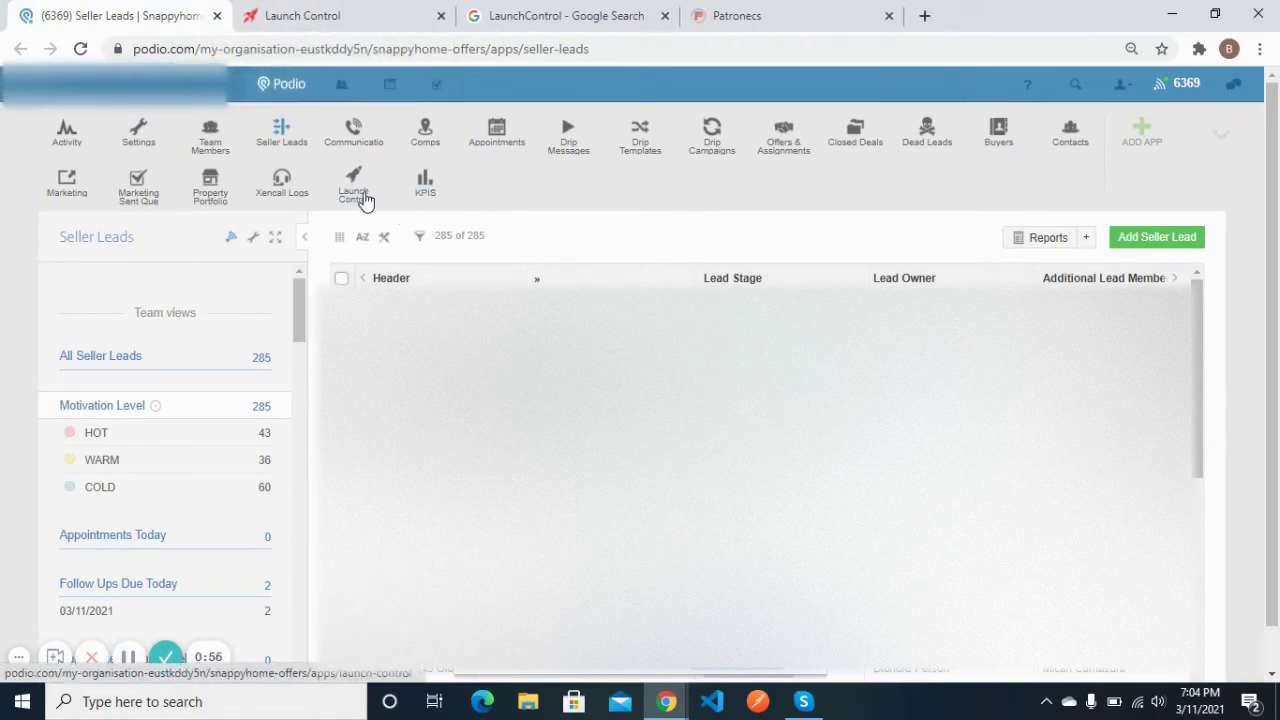
left_click(340, 10)
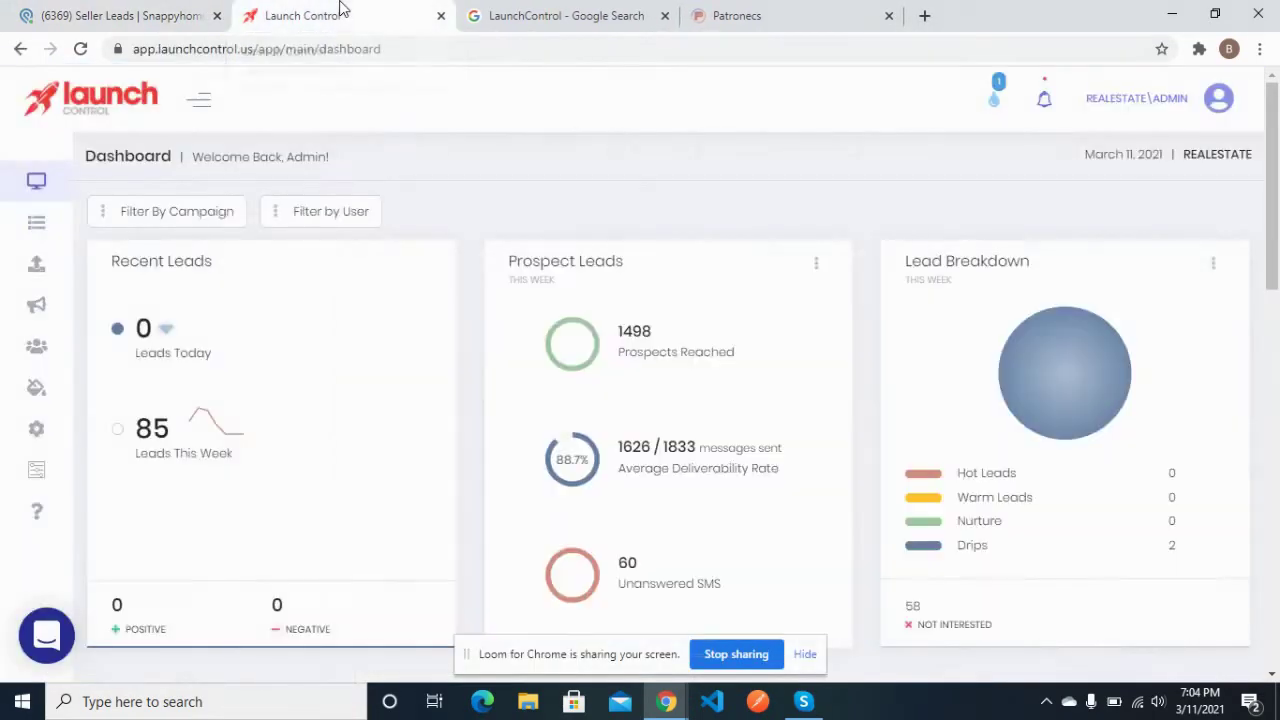
left_click(137, 12)
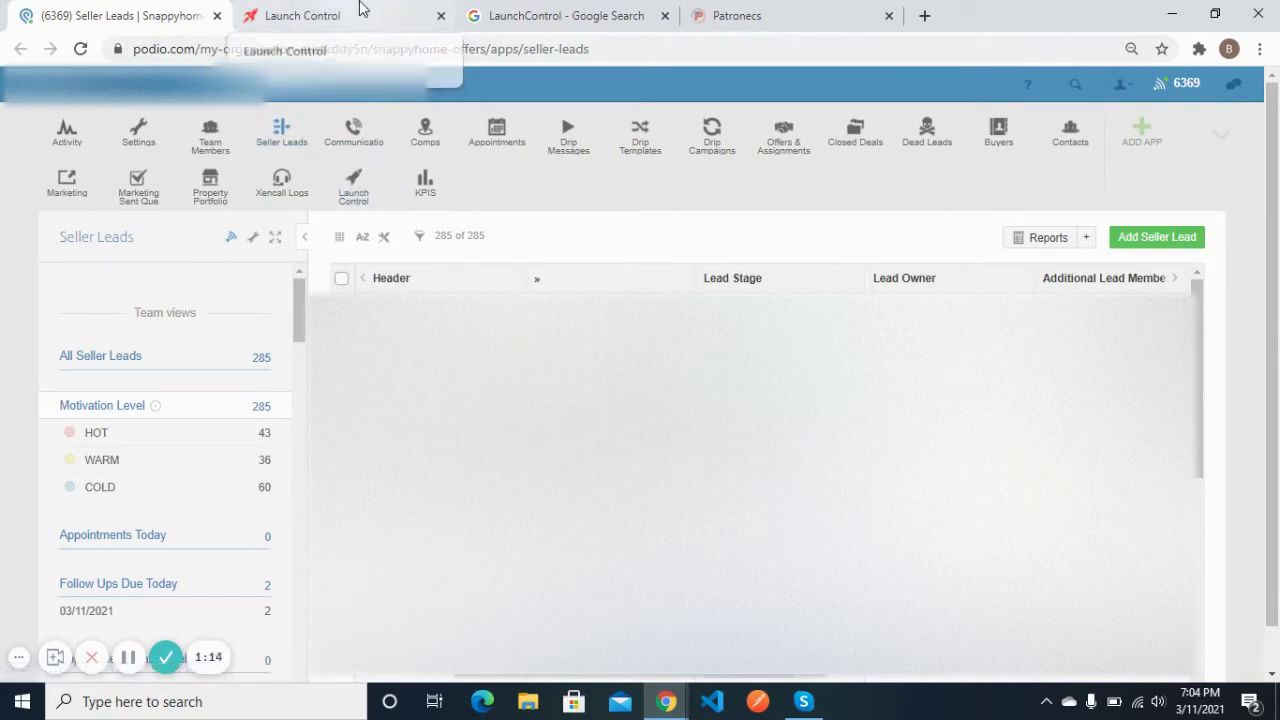
left_click(362, 14)
left_click(200, 15)
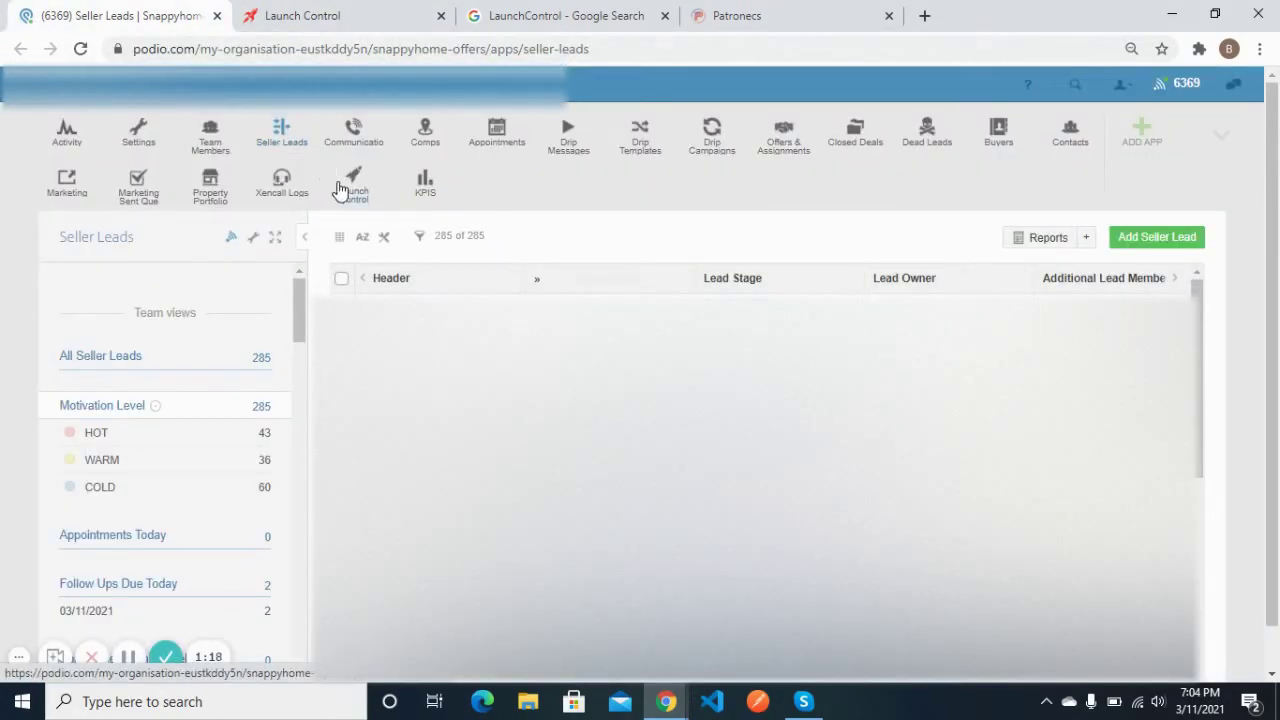
left_click(343, 12)
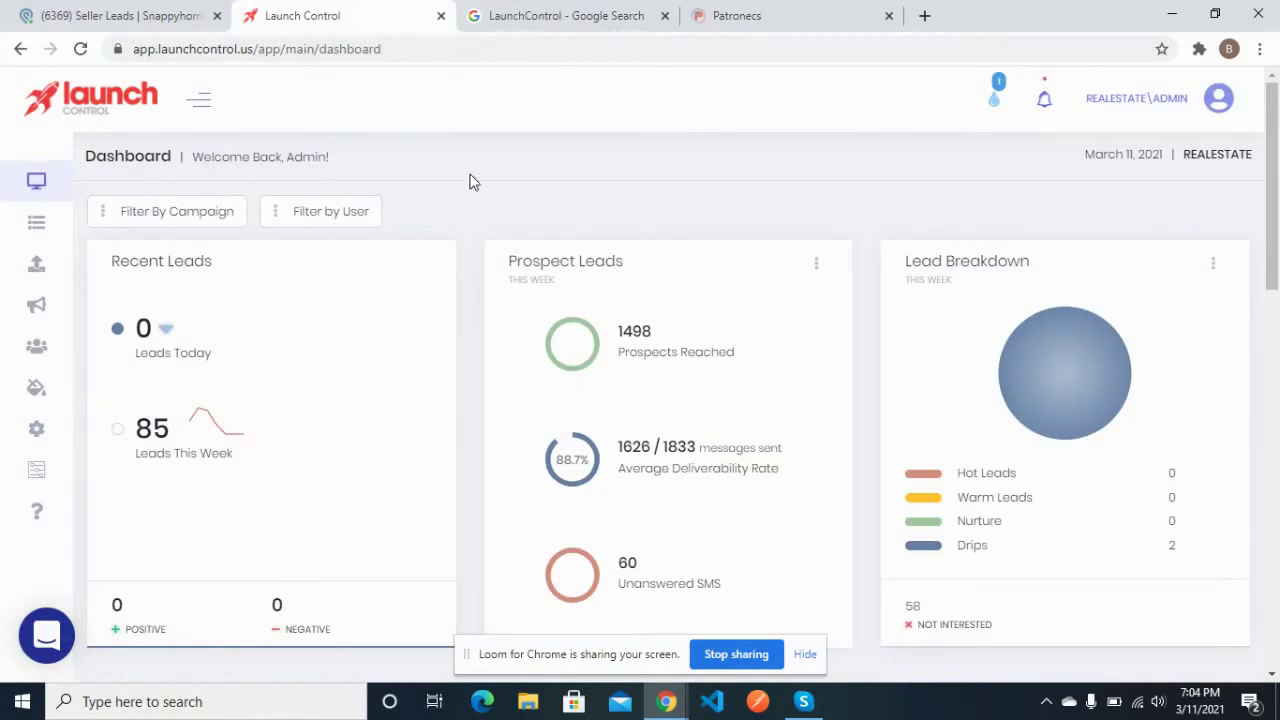
mouse_move(33, 224)
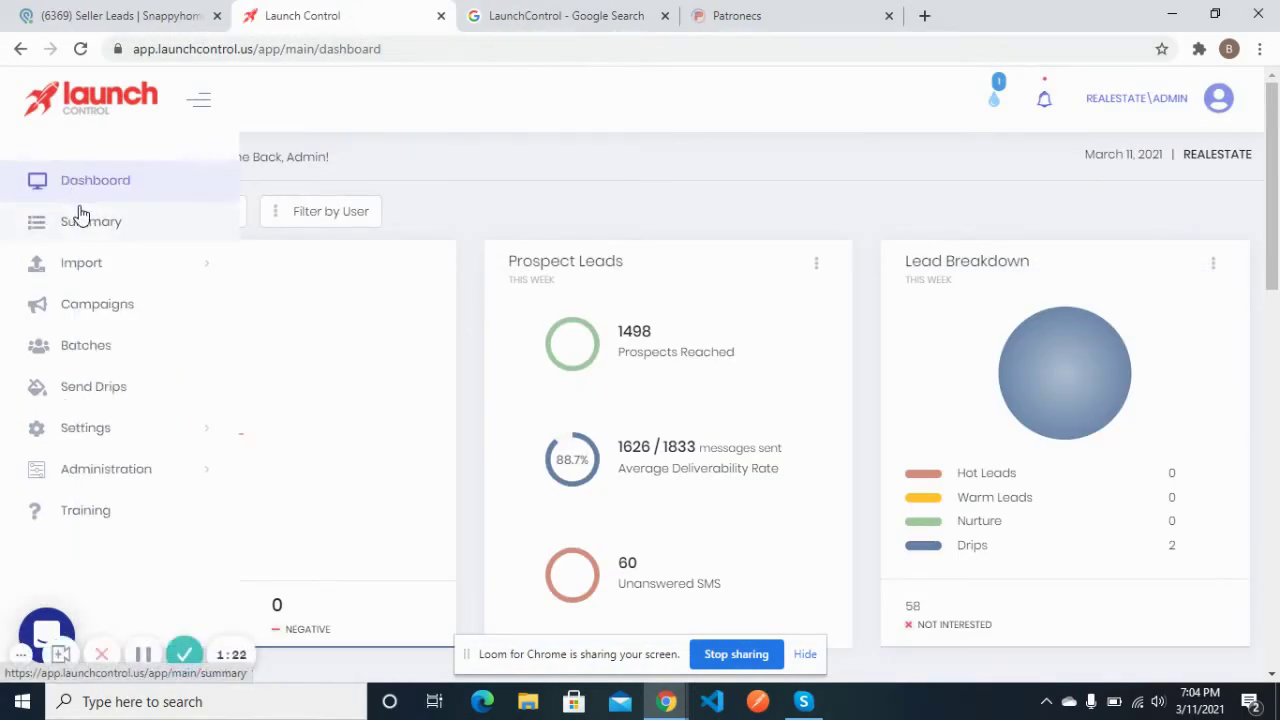
Open the Summary inbox and bring up the fourth prospect's details panel with its import details.
left_click(36, 225)
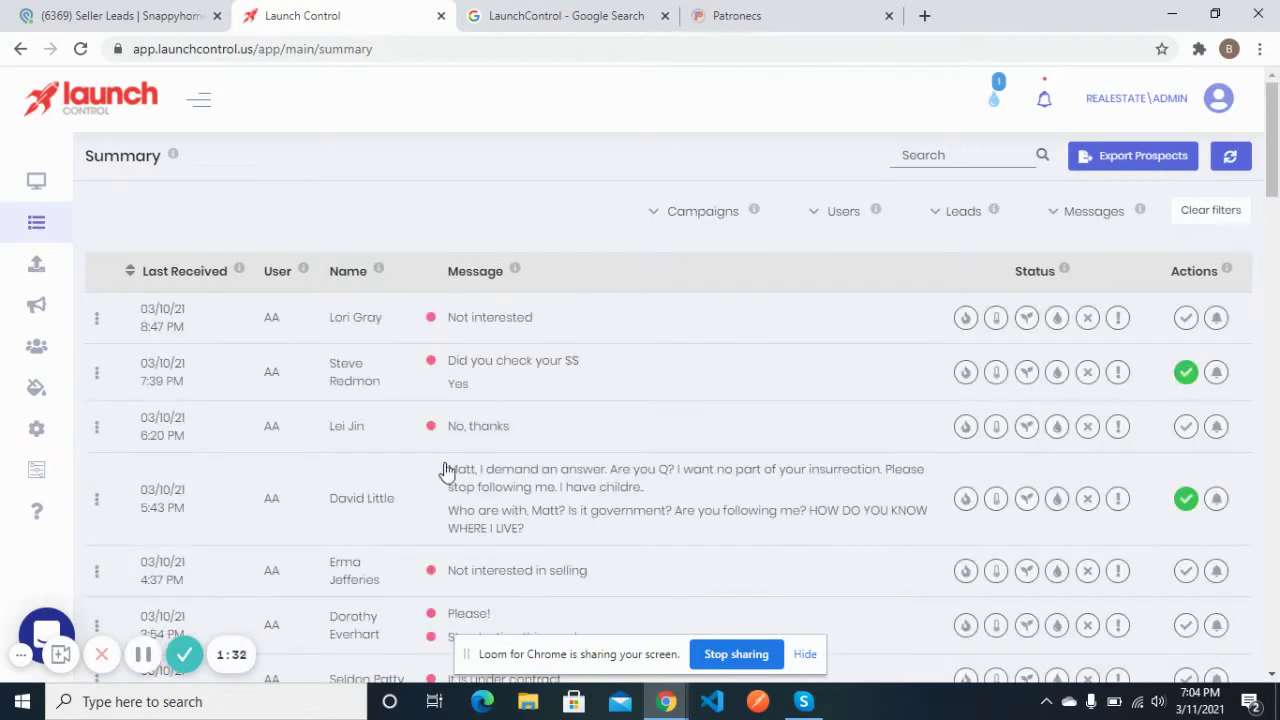
left_click(374, 509)
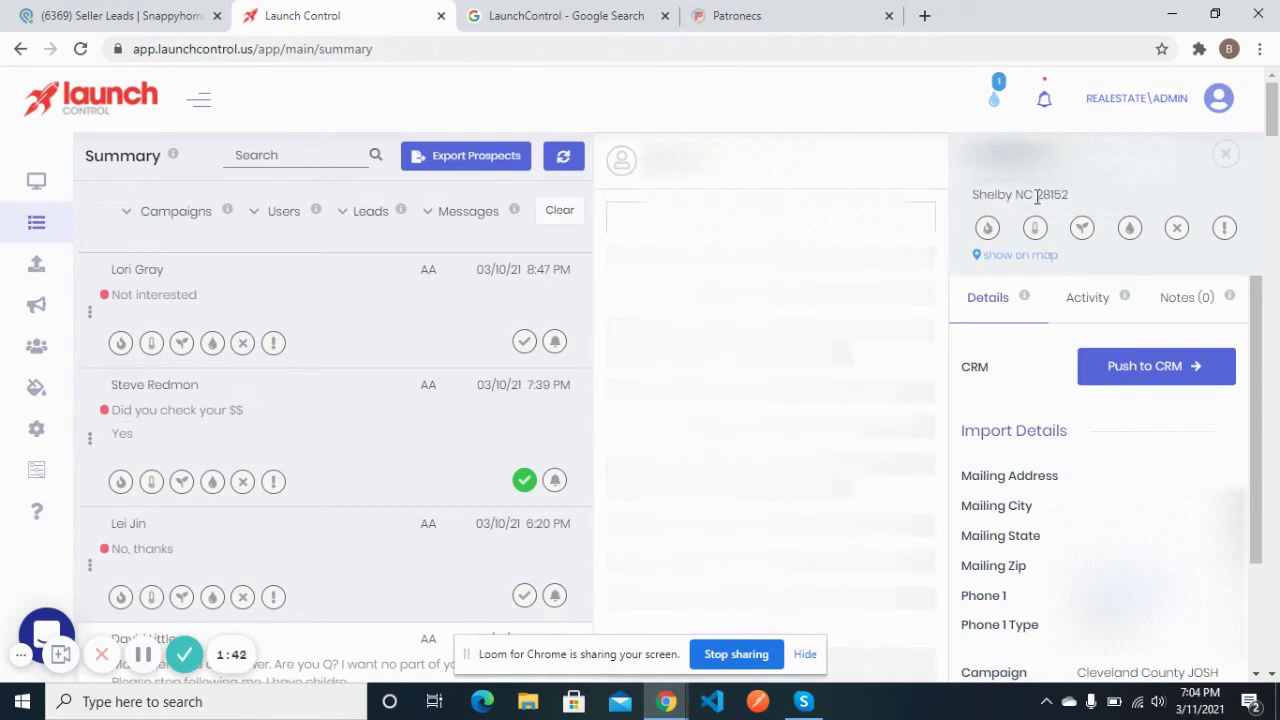
scroll(1255, 345, "down", 1)
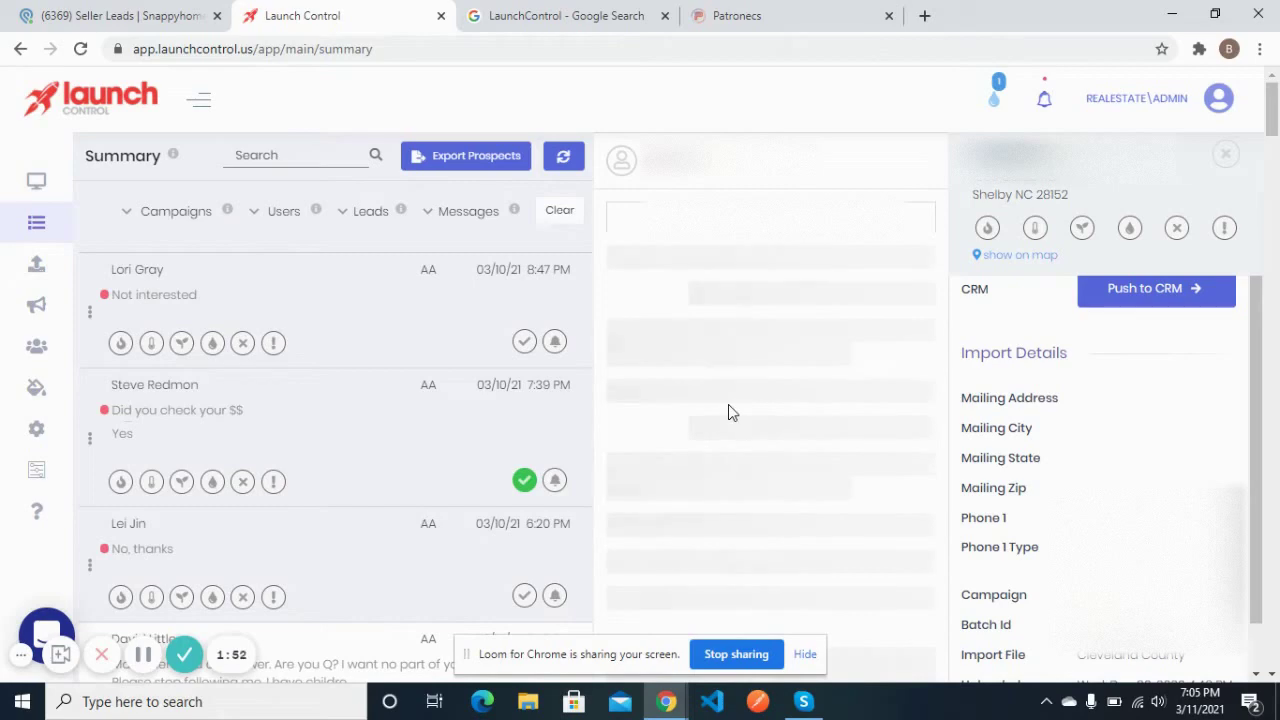
scroll(1257, 371, "up", 1)
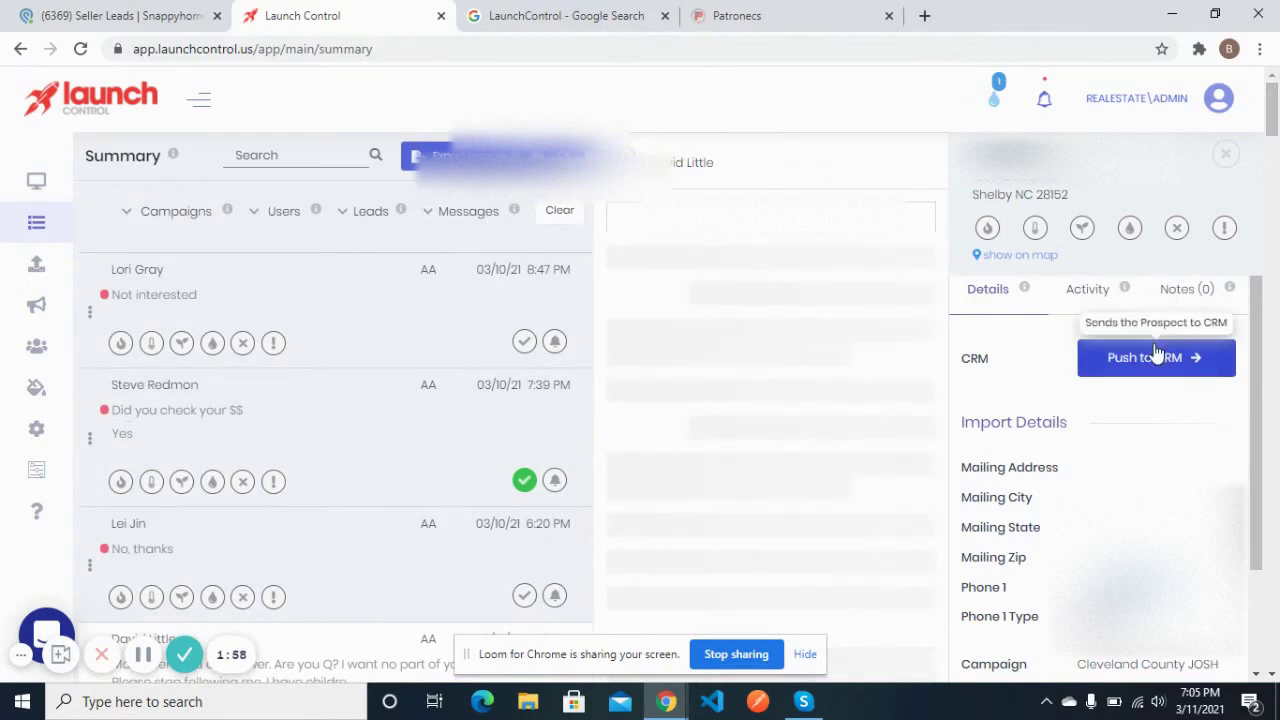
Open Podio's Launch Control app from Seller Leads, then return to the prospect's address and phone.
left_click(190, 9)
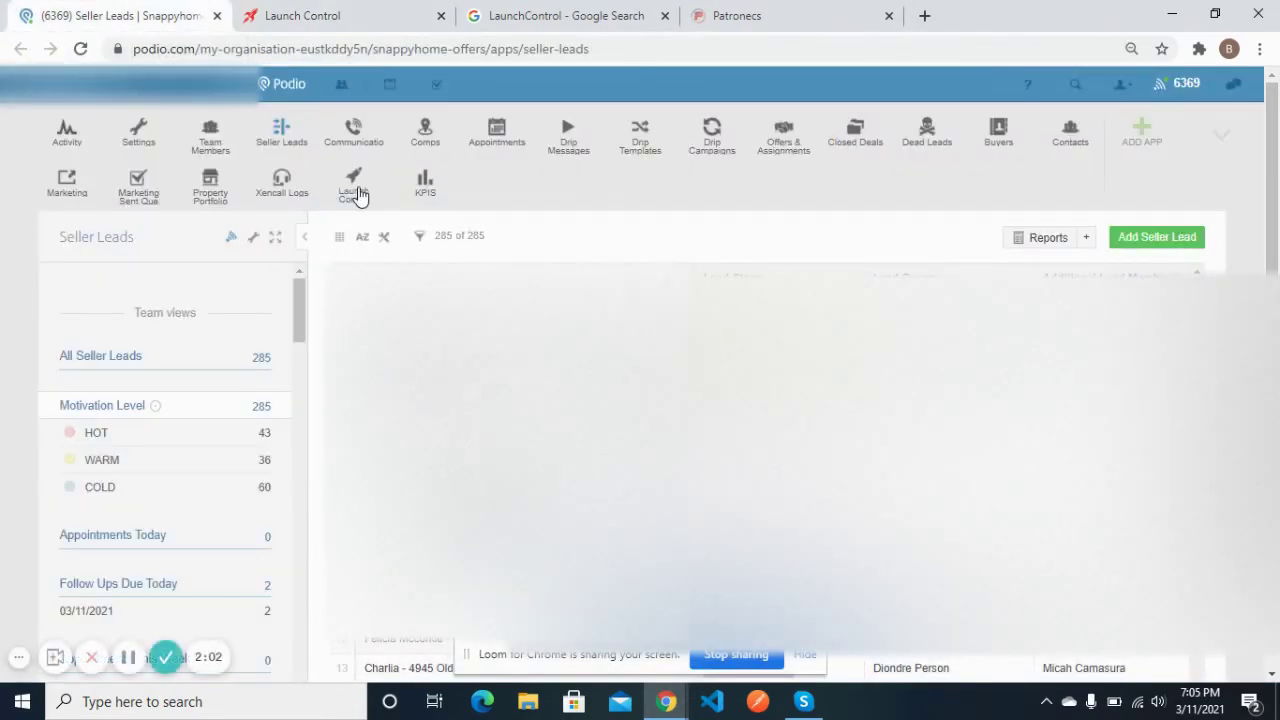
left_click(340, 12)
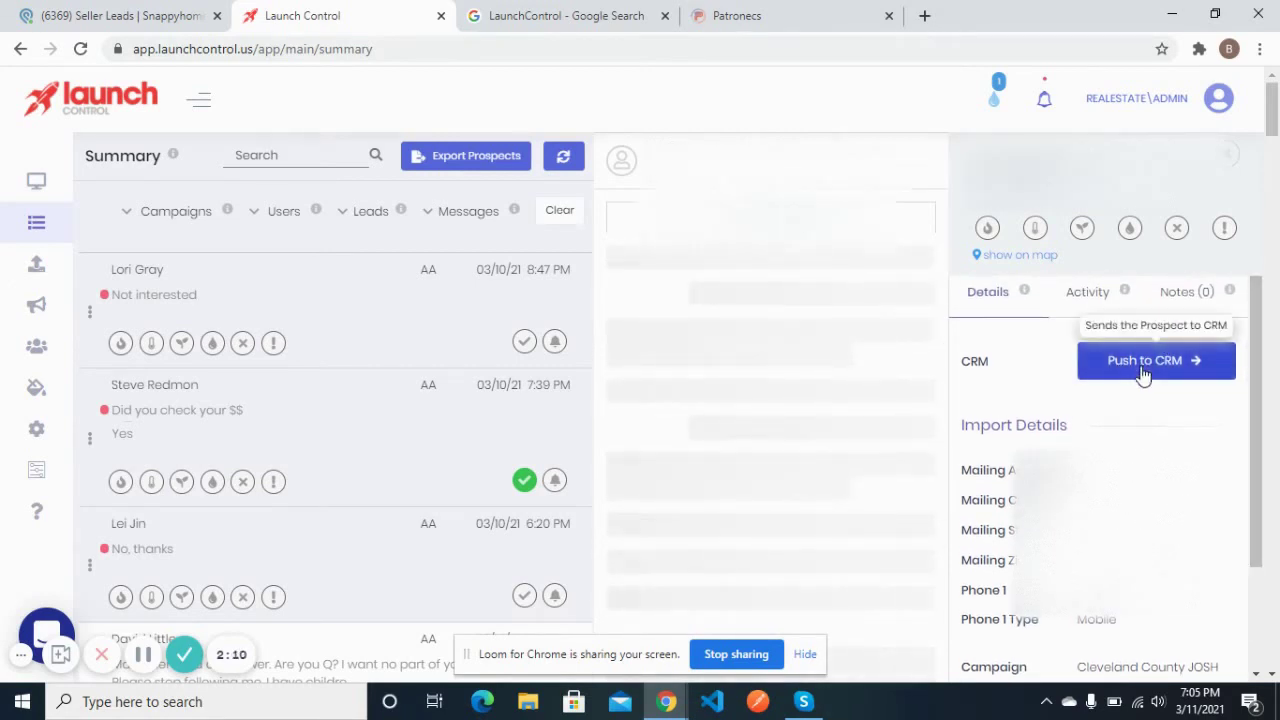
left_click(118, 12)
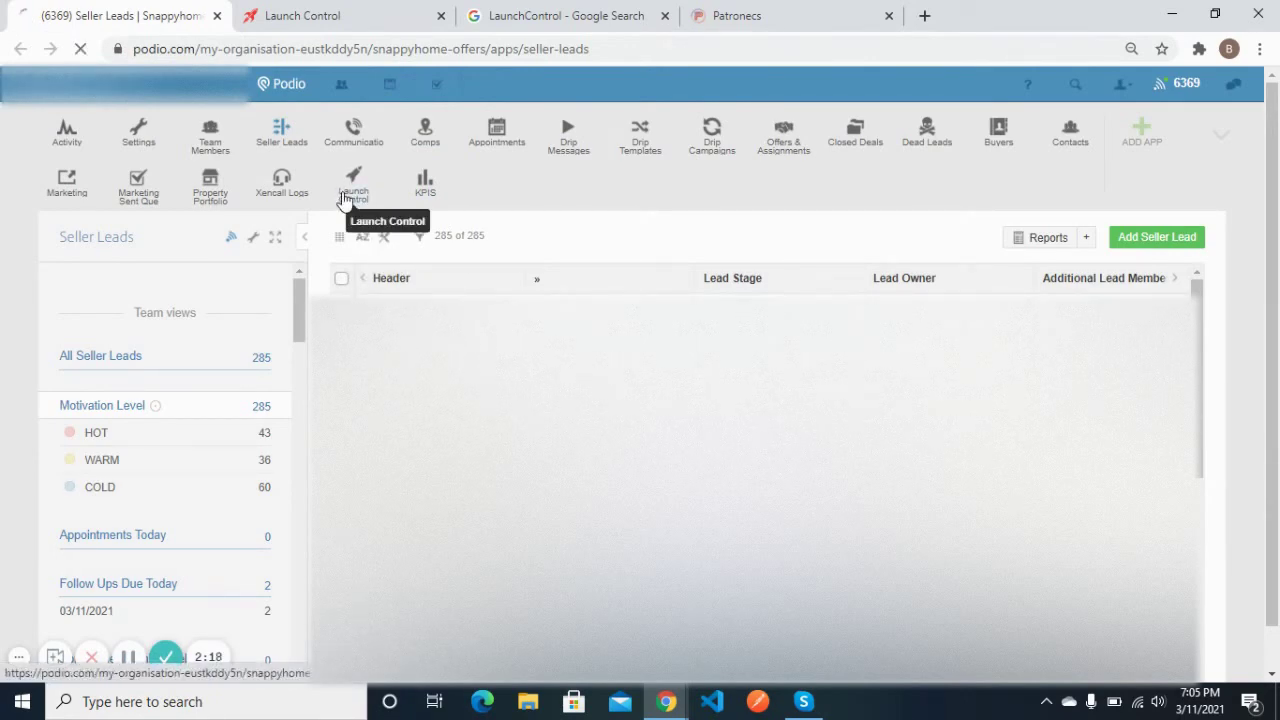
left_click(352, 195)
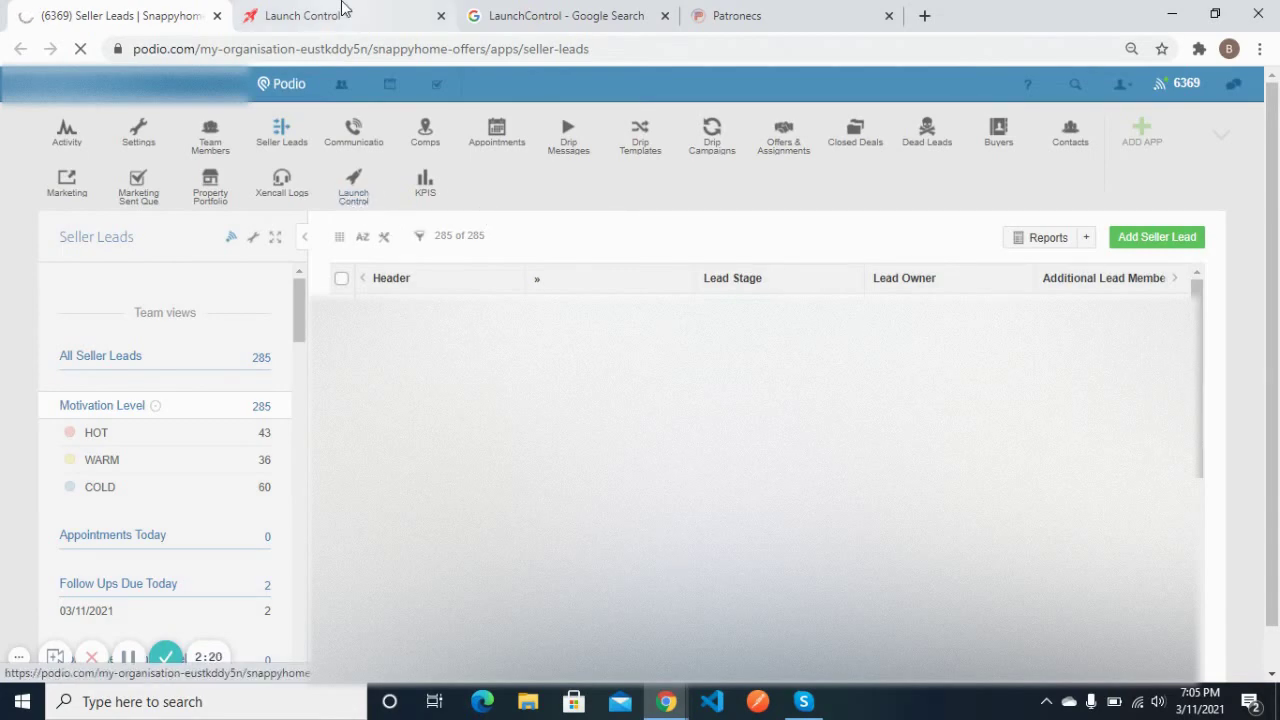
left_click(345, 14)
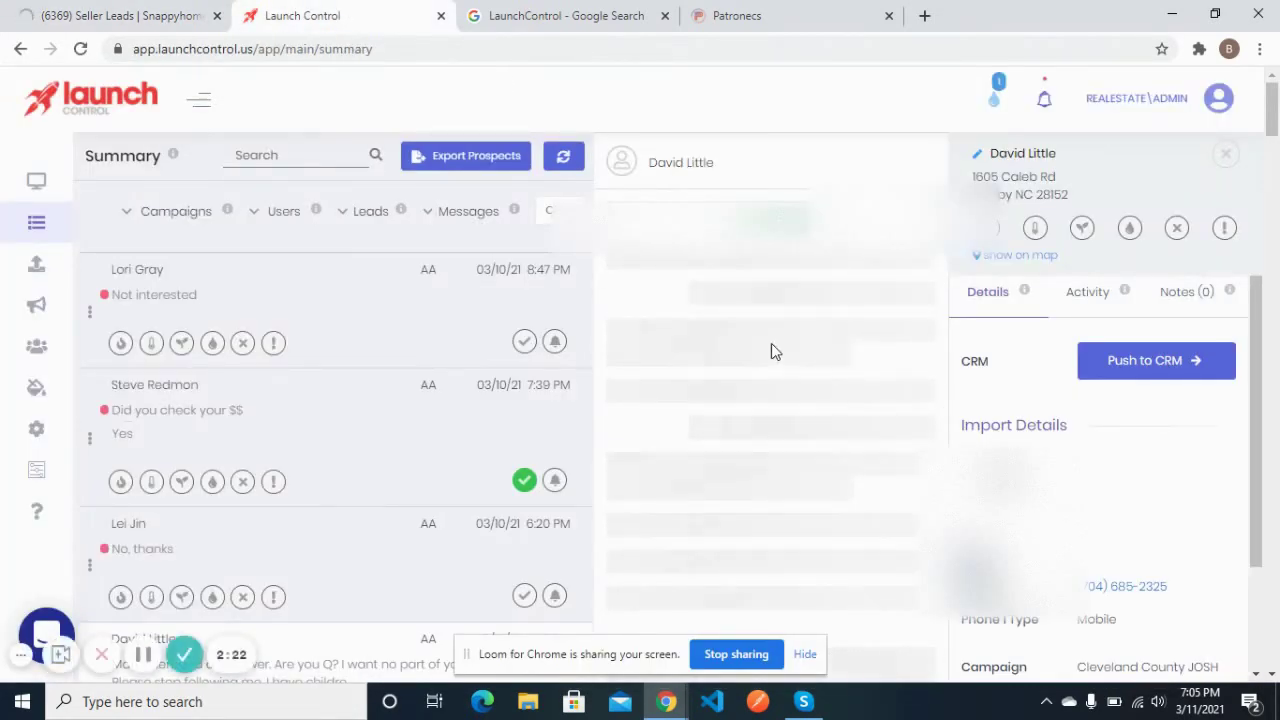
Review the open prospect's details panel in Launch Control.
left_click(143, 655)
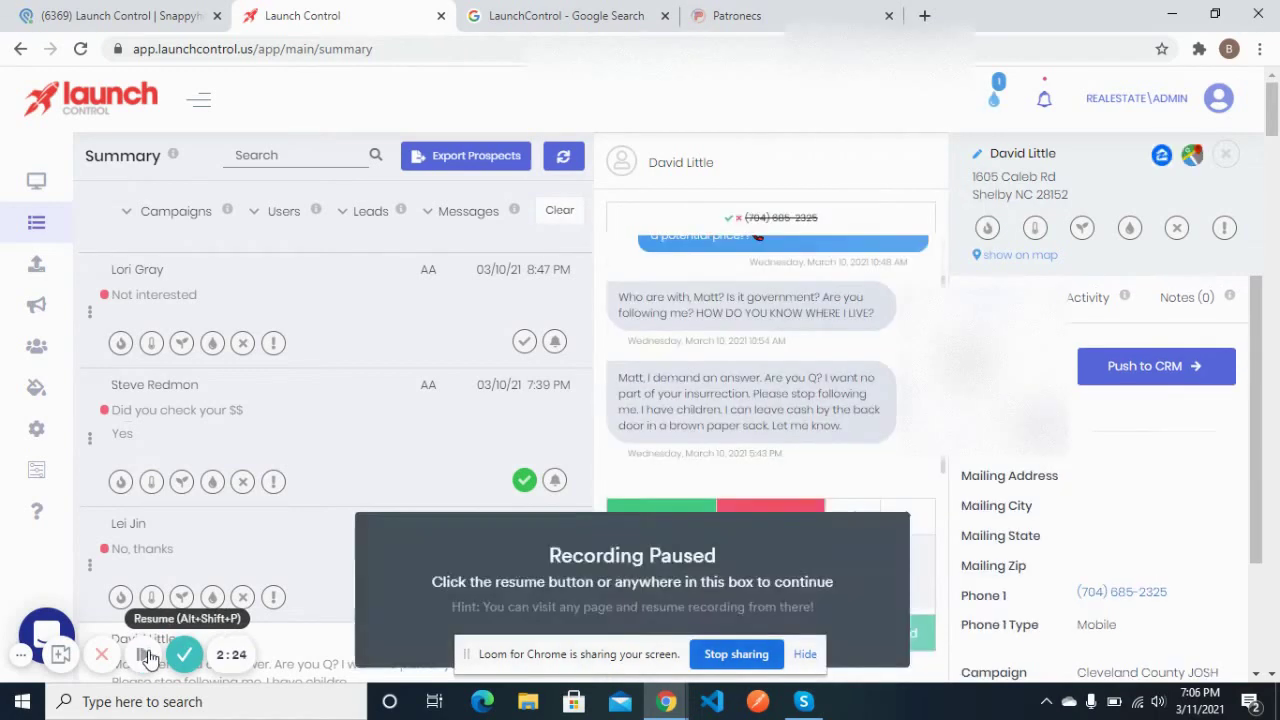
left_click(143, 655)
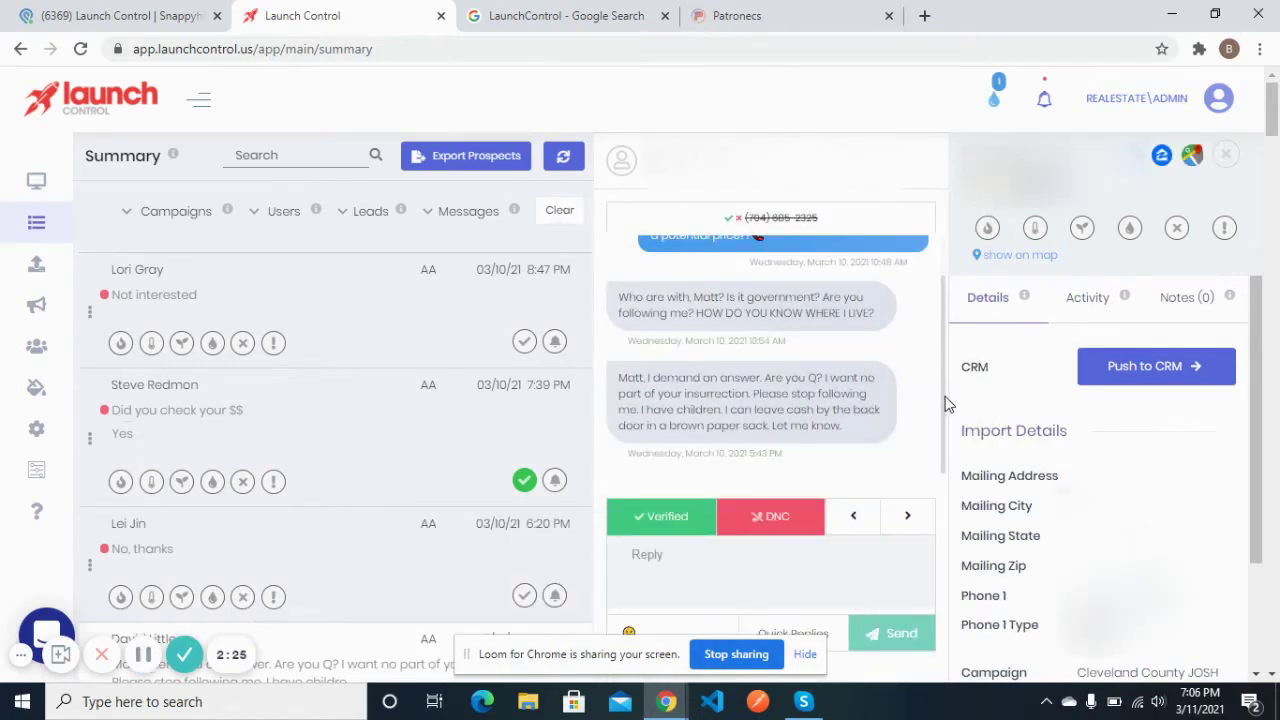
scroll(946, 390, "up", 2)
scroll(946, 392, "down", 1)
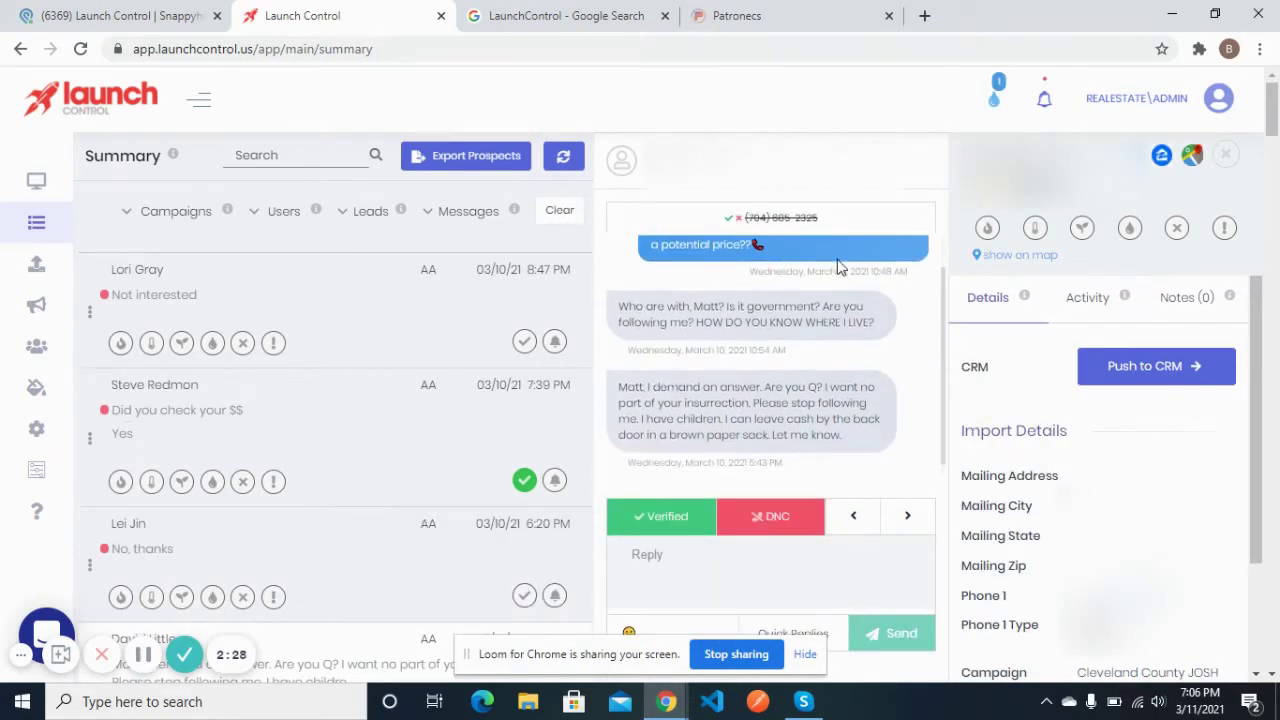
scroll(946, 300, "up", 1)
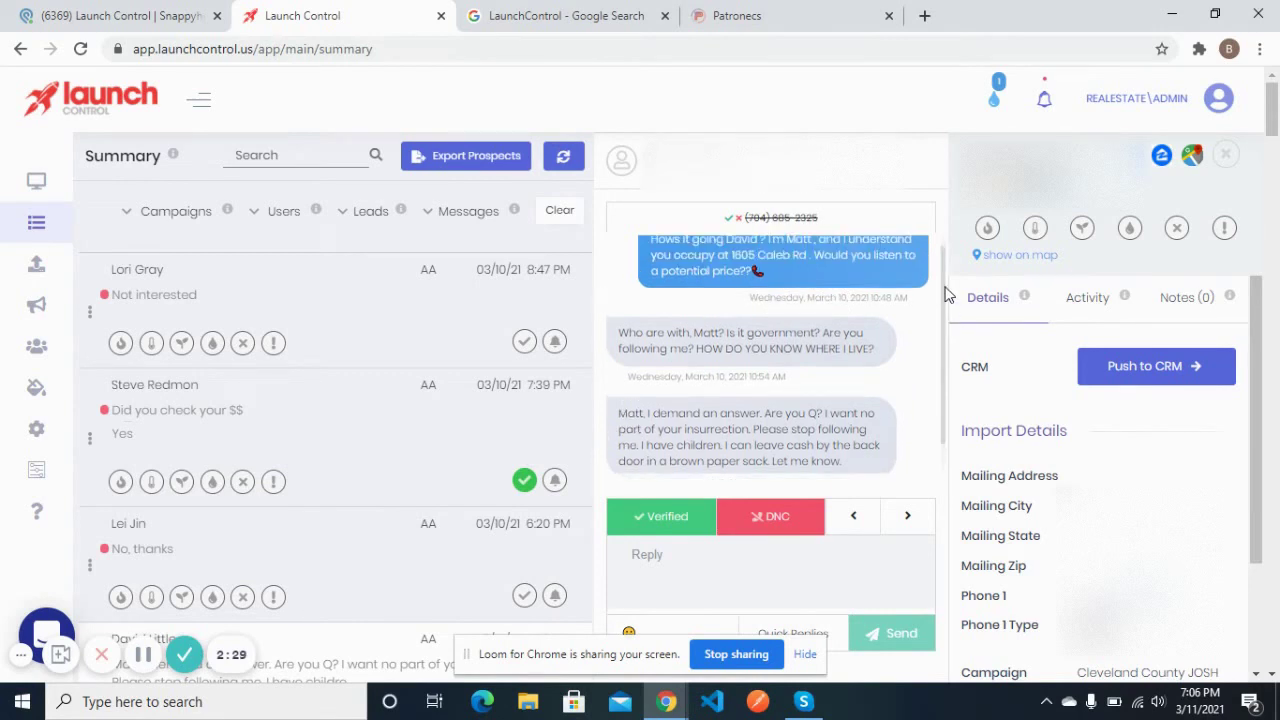
scroll(948, 330, "down", 2)
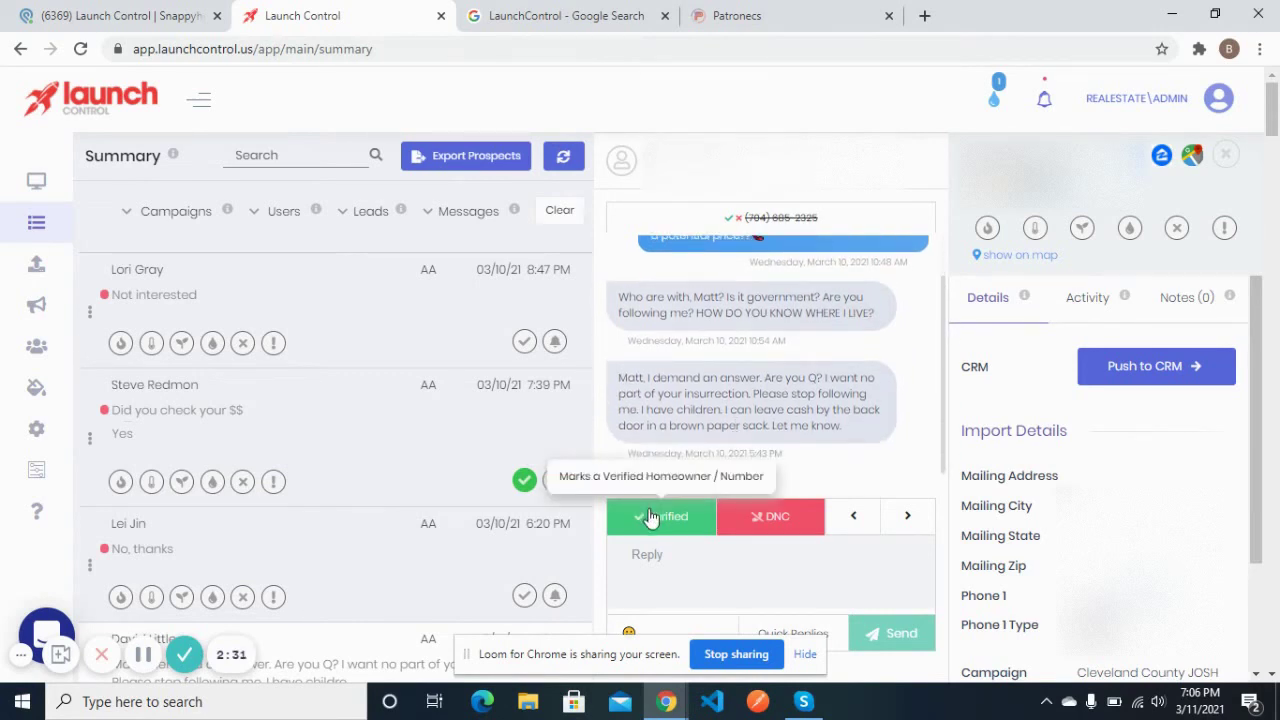
Push the prospect to the Podio CRM until its seller record appears in Podio's Launch Control app.
left_click(1143, 368)
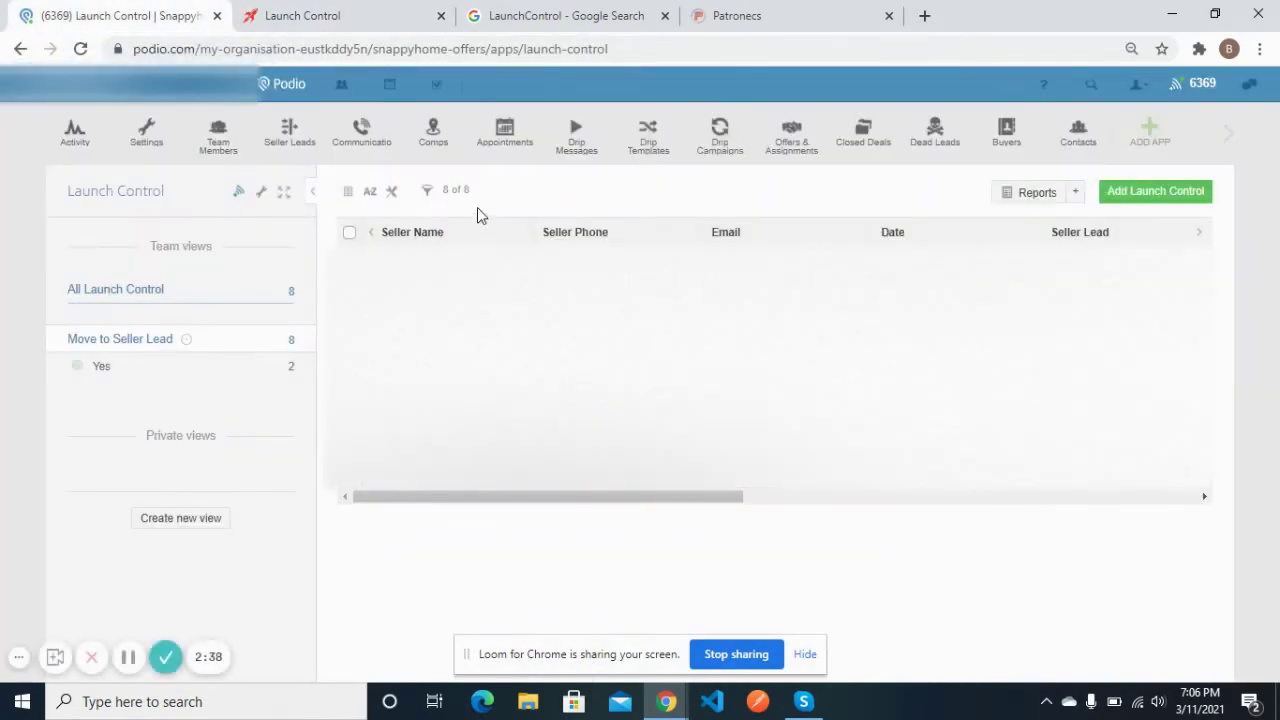
left_click(354, 12)
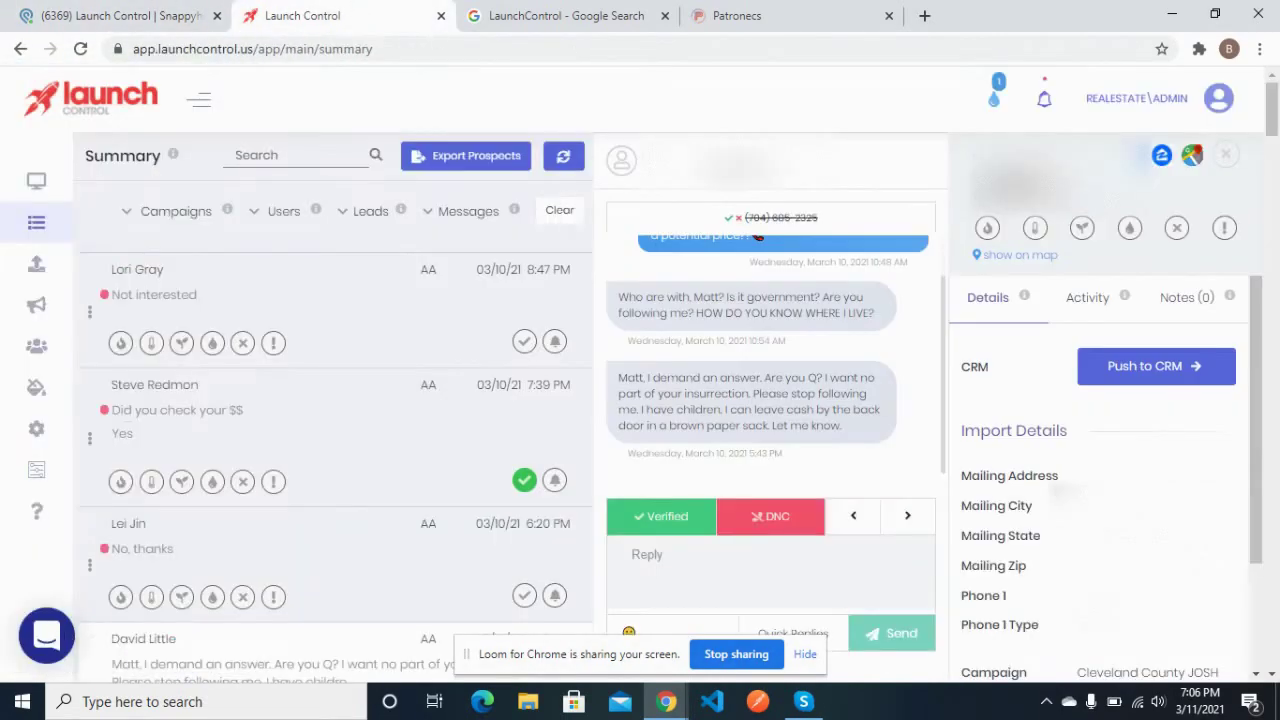
left_click(1133, 368)
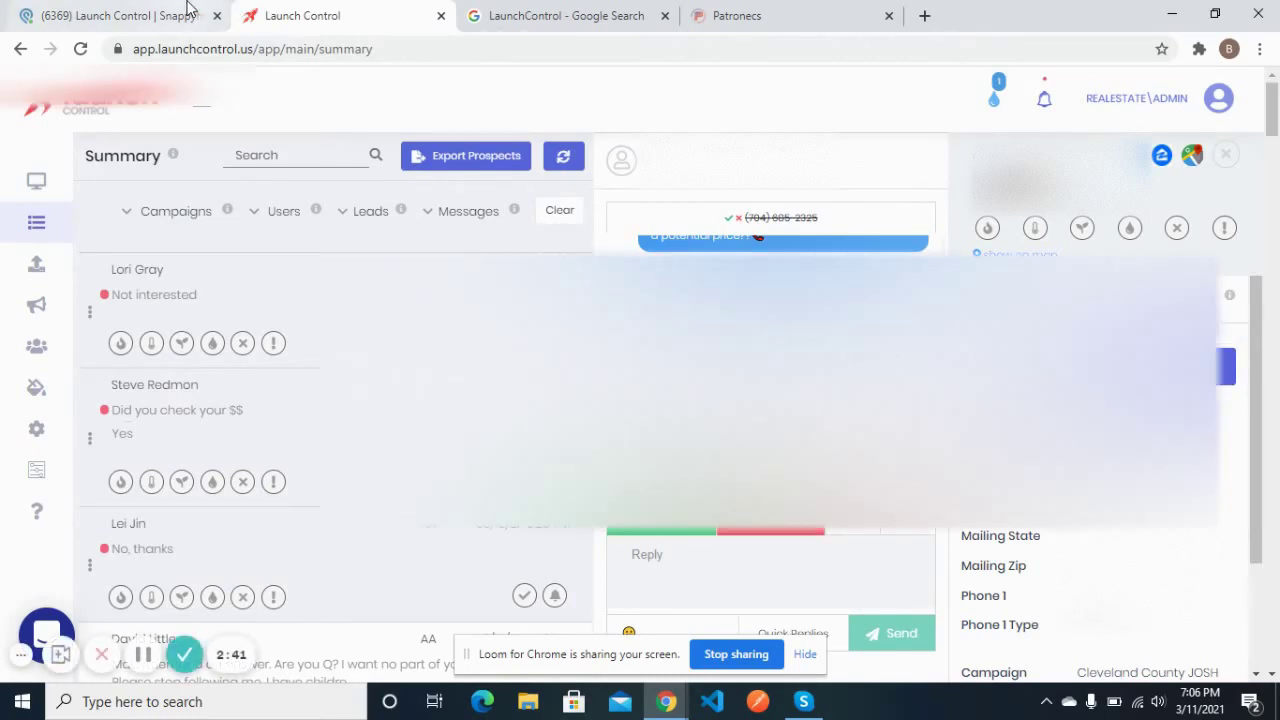
left_click(183, 10)
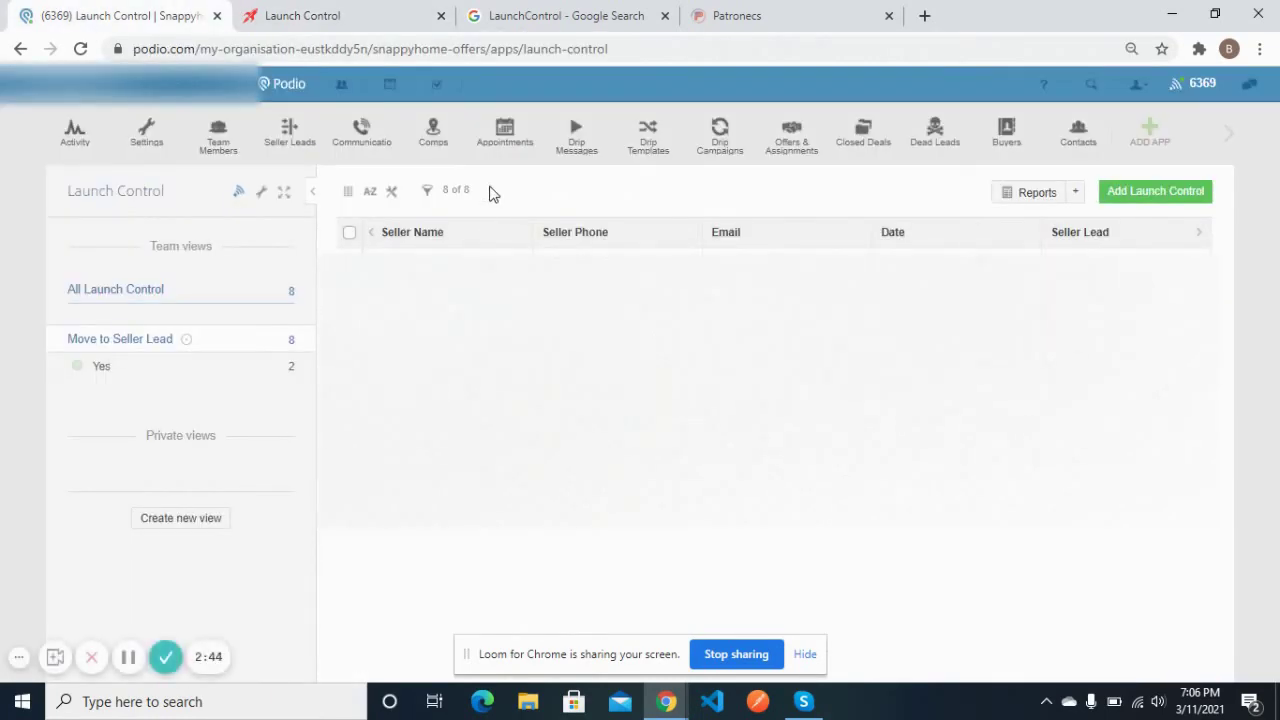
left_click(330, 10)
left_click(1116, 360)
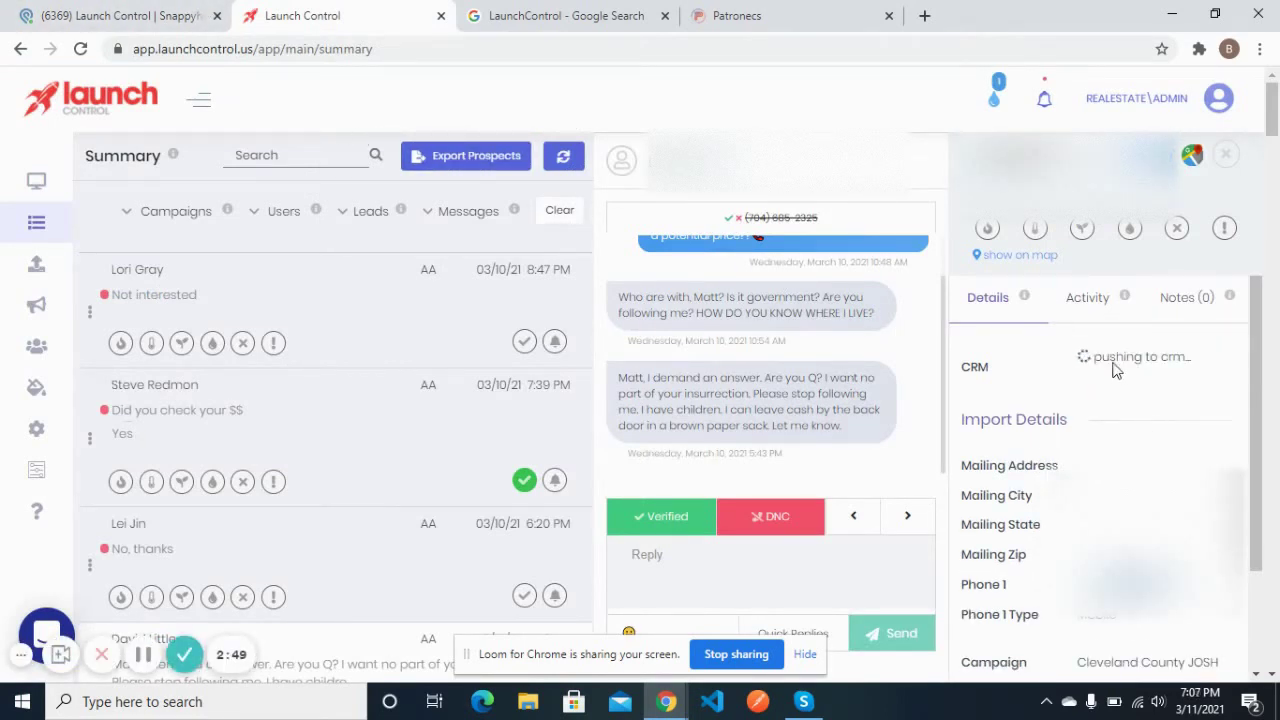
left_click(128, 12)
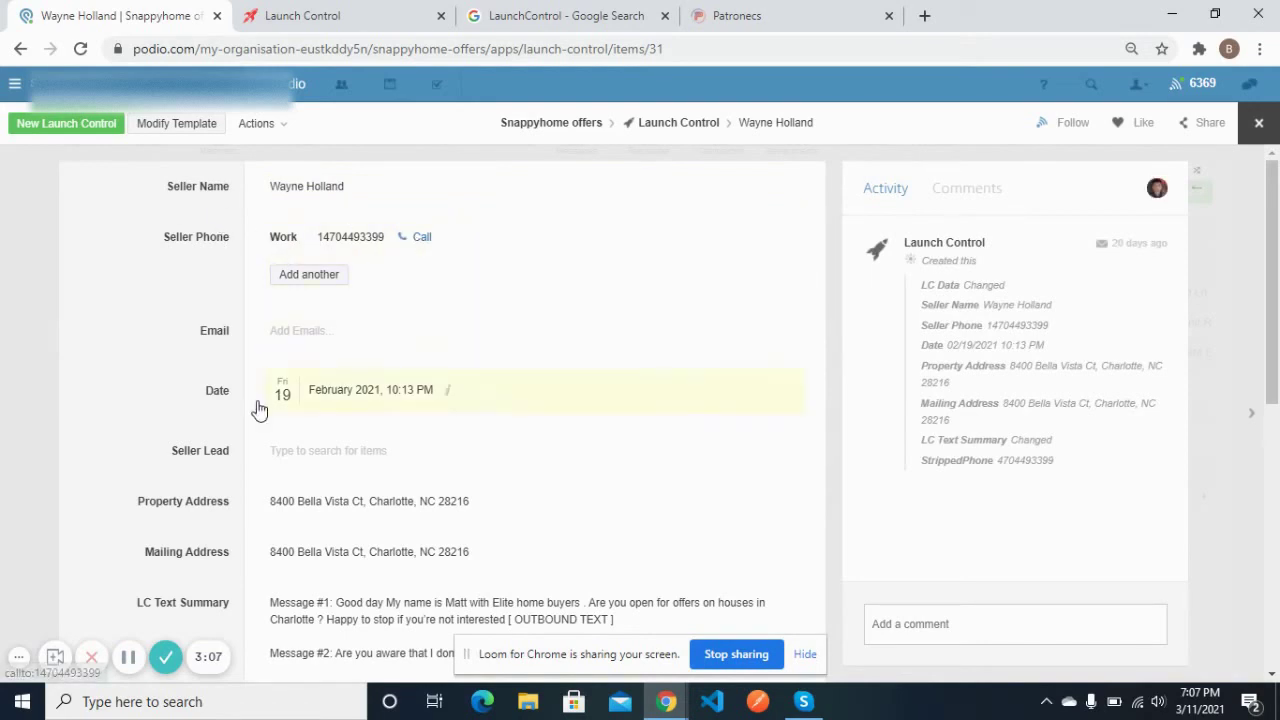
scroll(1278, 186, "down", 3)
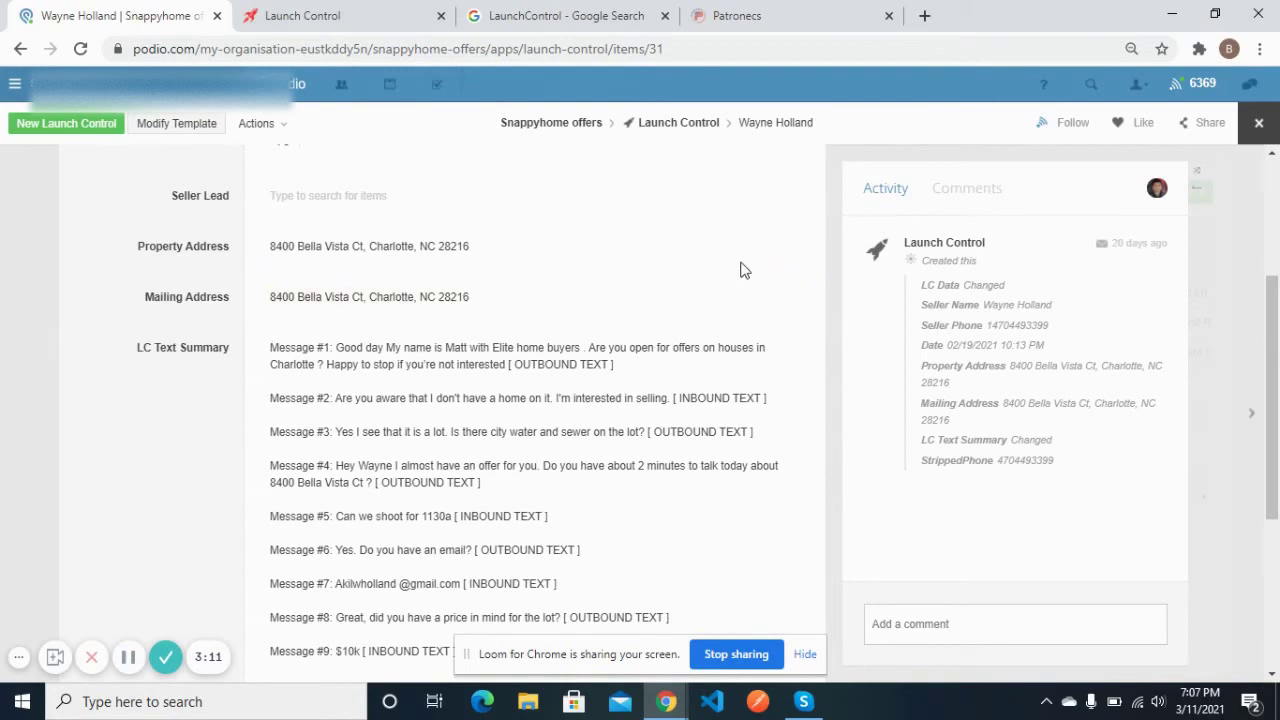
left_click_drag(1277, 370, 1278, 443)
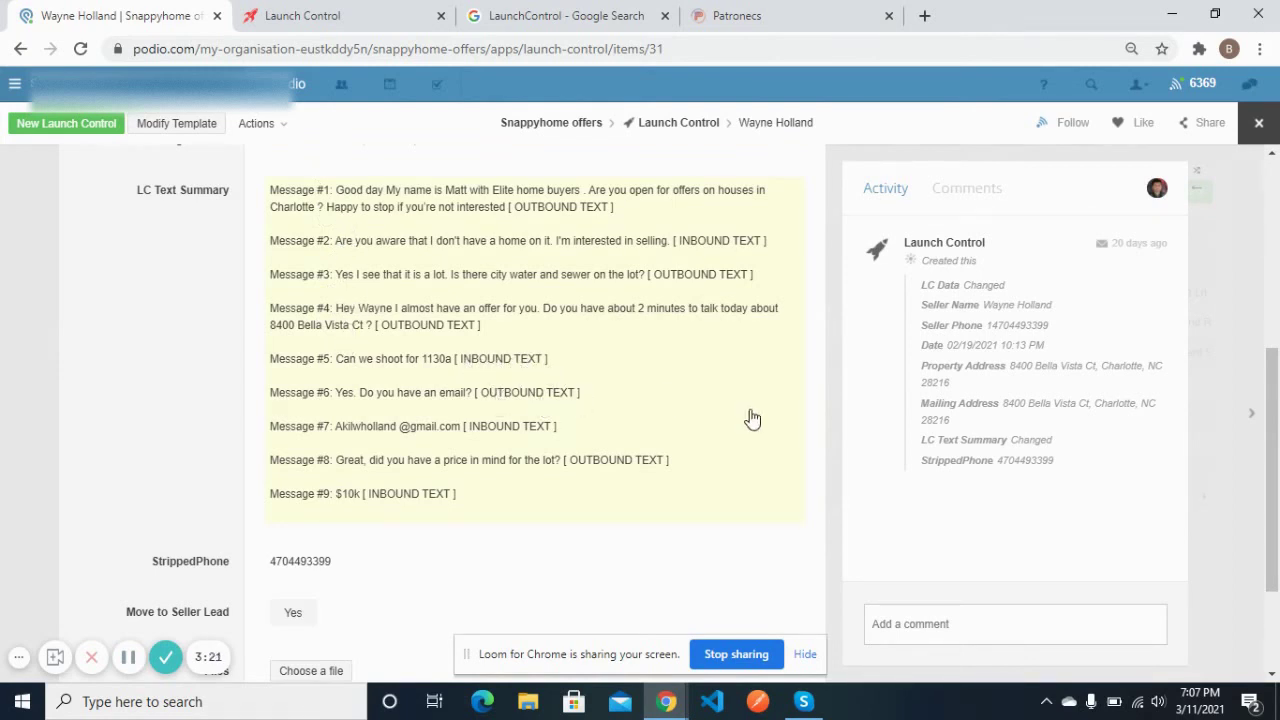
scroll(752, 418, "down", 1)
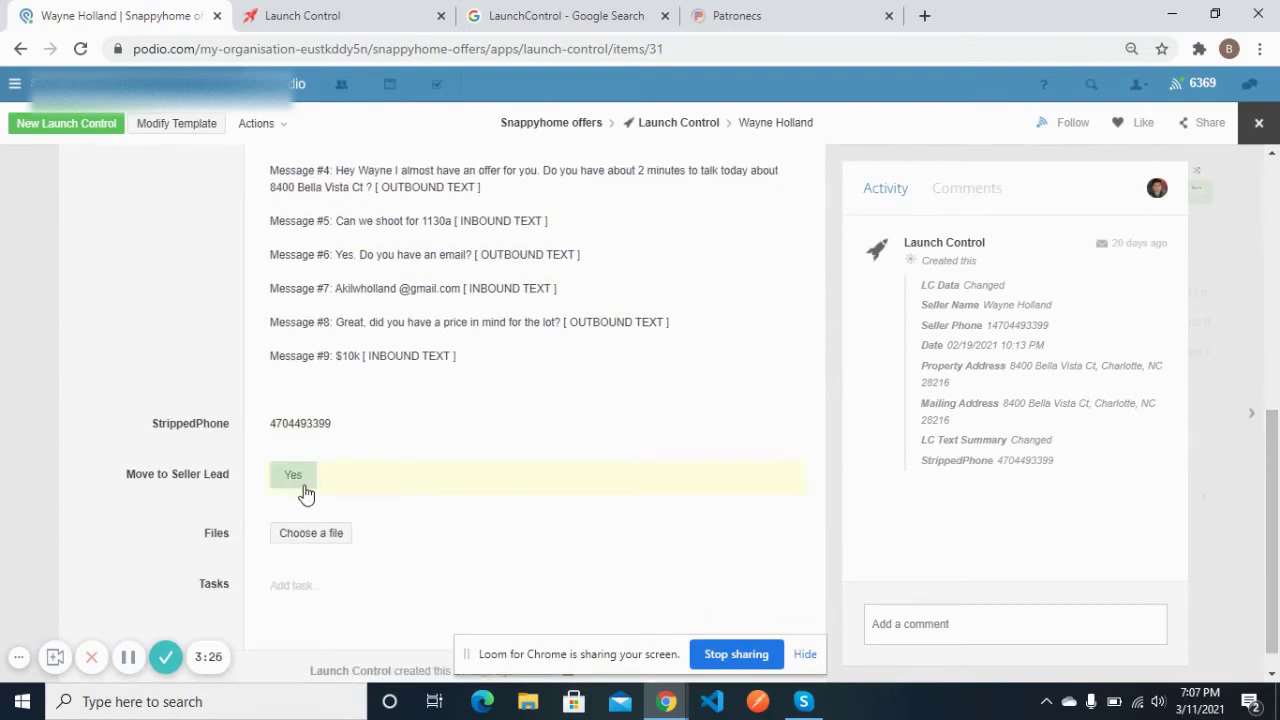
left_click(1258, 122)
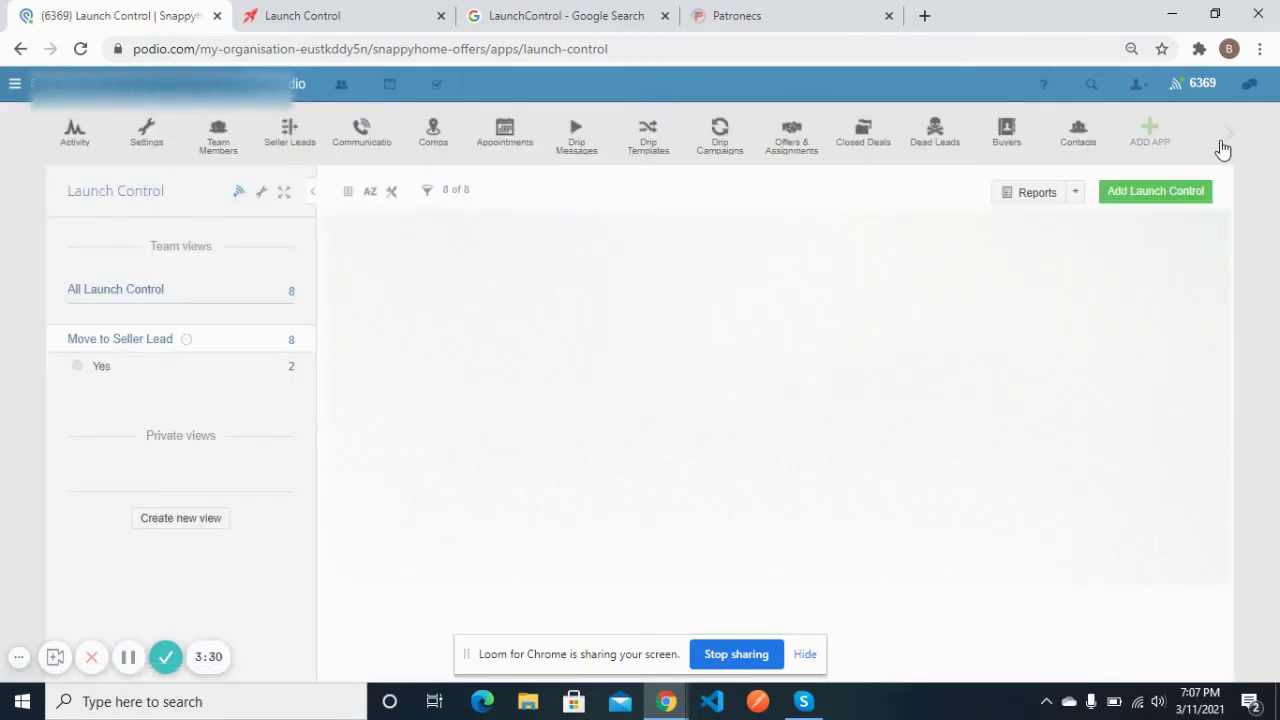
Expand the Podio app bar and open the Seller Leads app.
left_click(1225, 137)
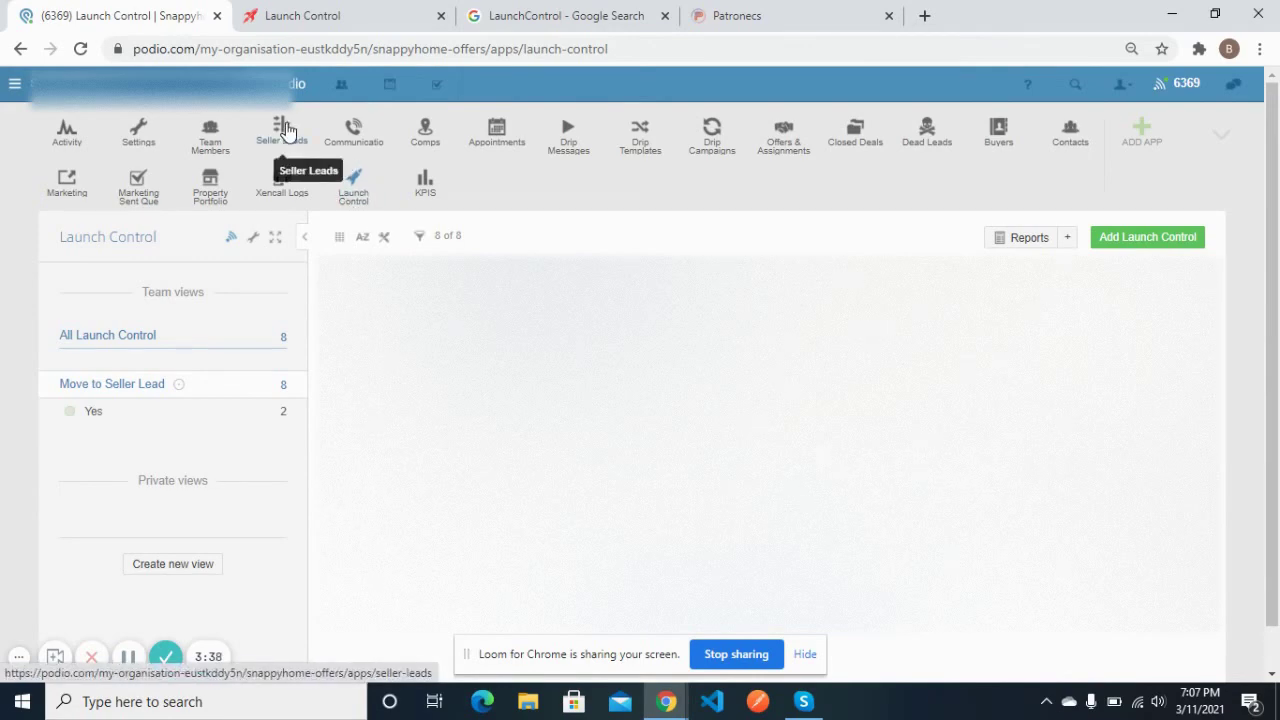
left_click(286, 134)
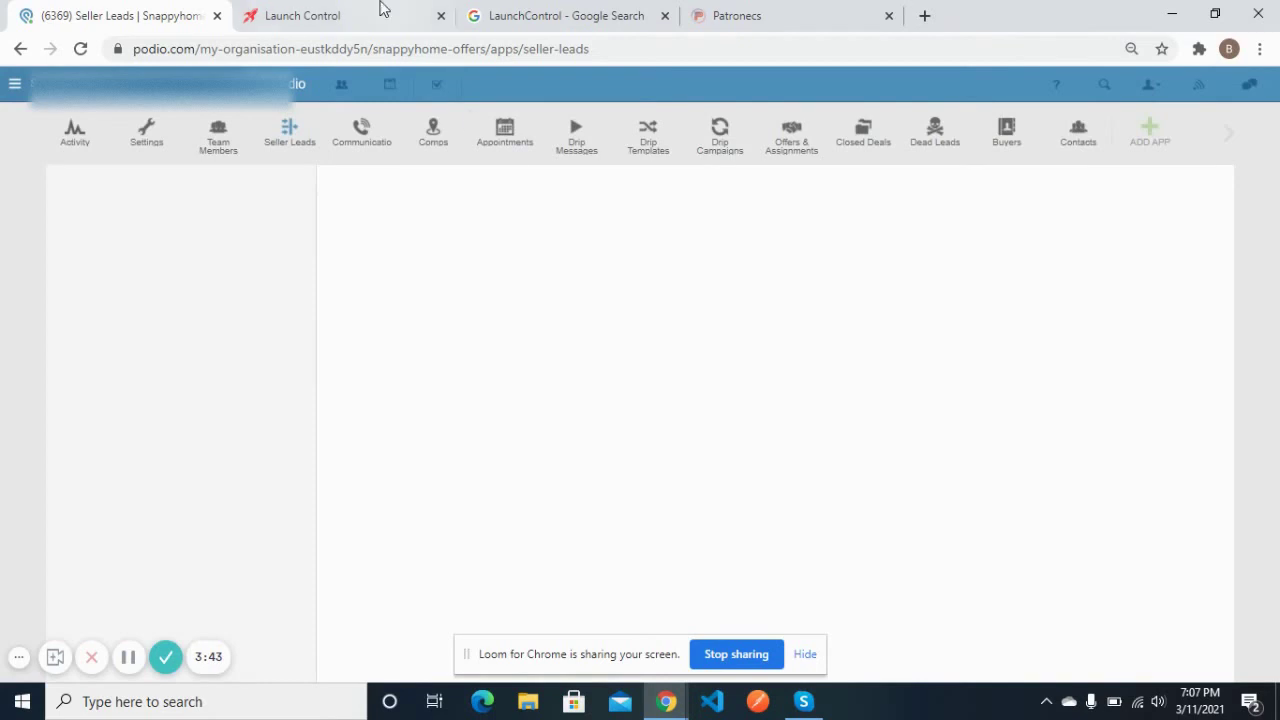
left_click(365, 10)
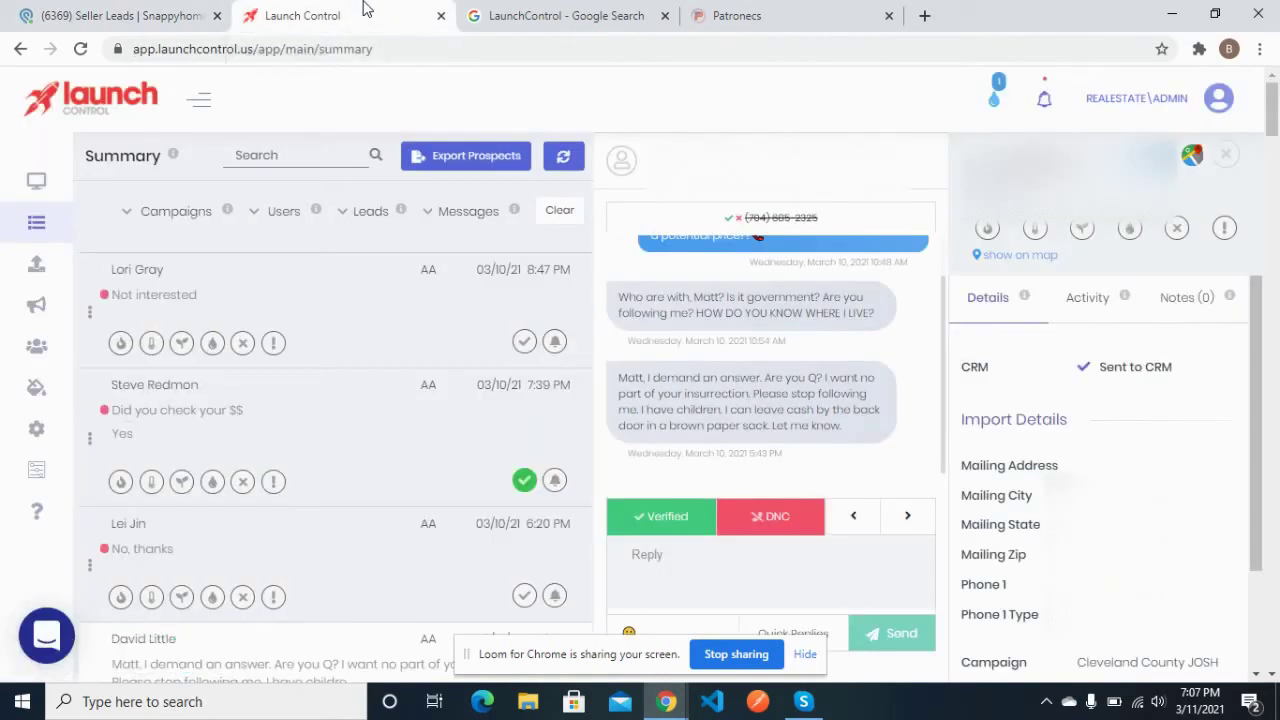
left_click(178, 14)
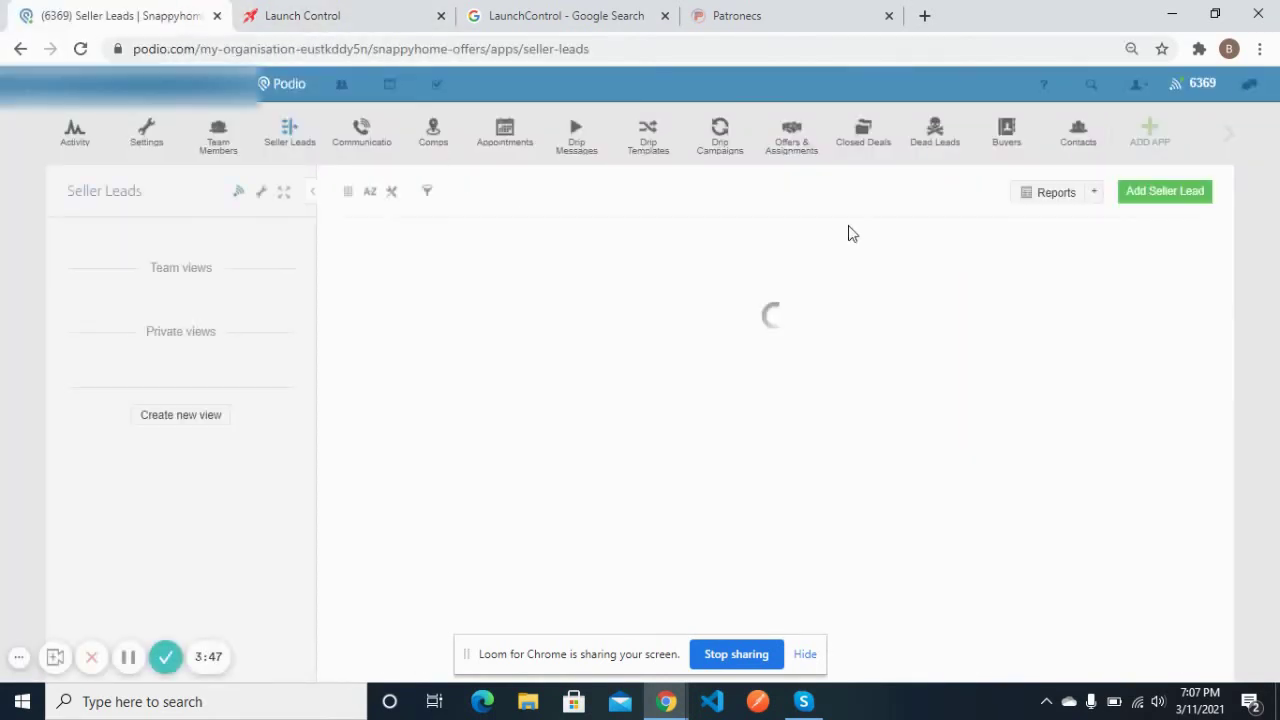
Open Podio's Launch Control app in a new tab, now listing 9 items.
left_click(1232, 139)
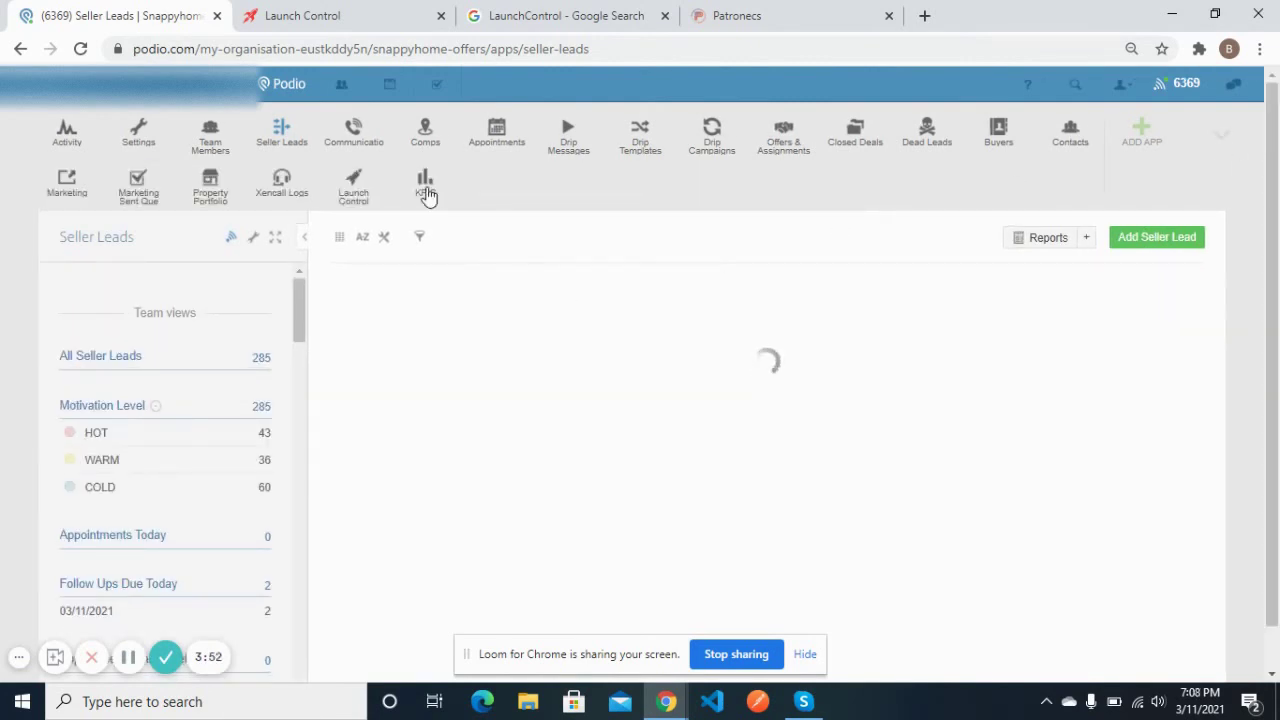
right_click(374, 190)
left_click(458, 200)
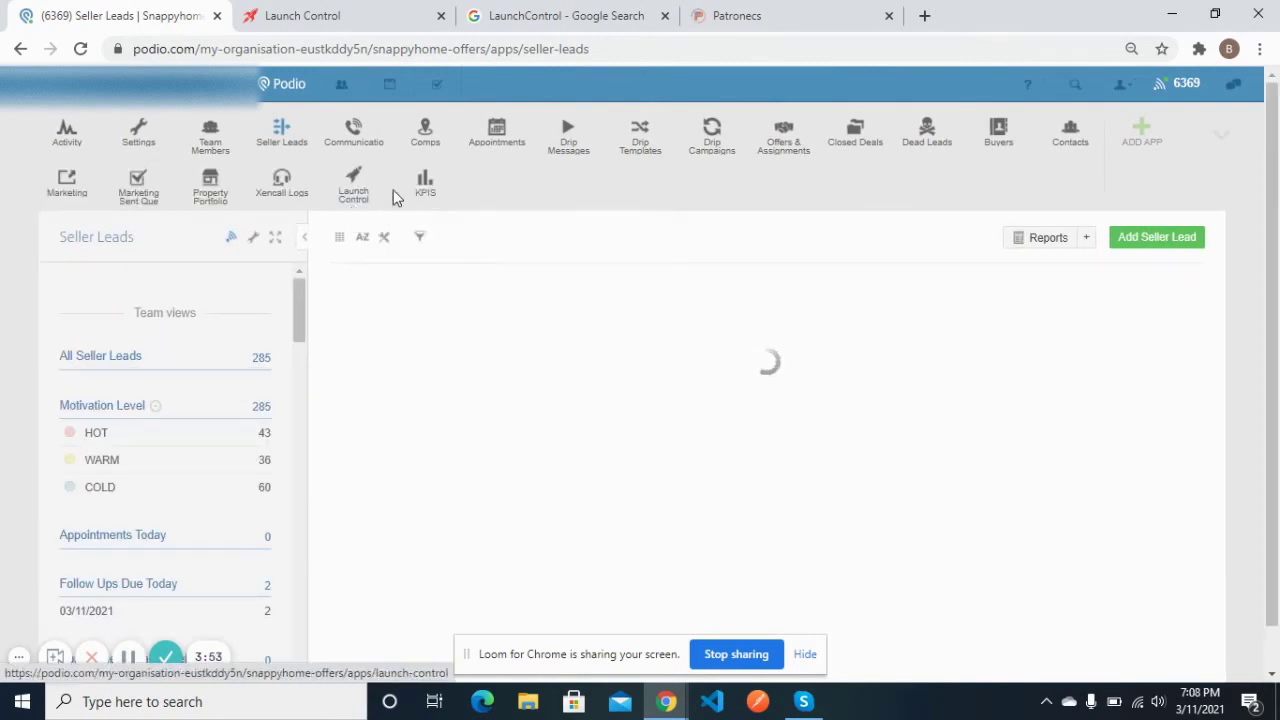
left_click(294, 12)
left_click(130, 10)
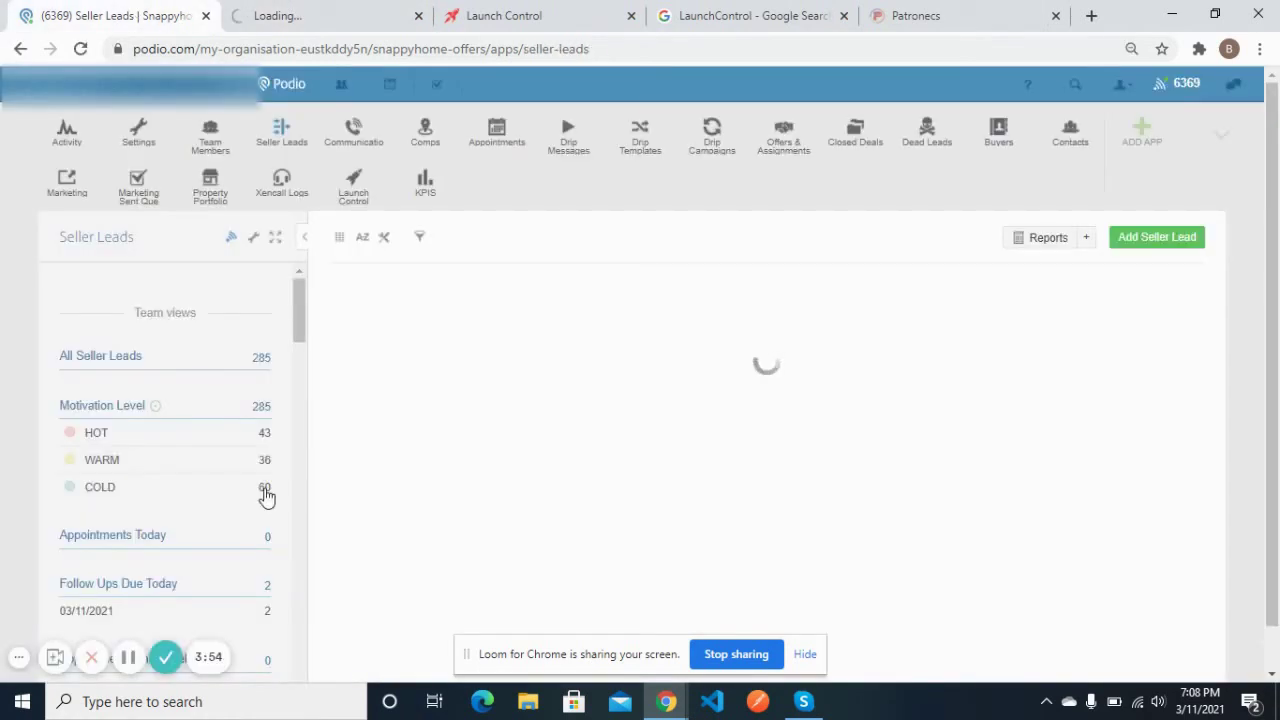
left_click(330, 15)
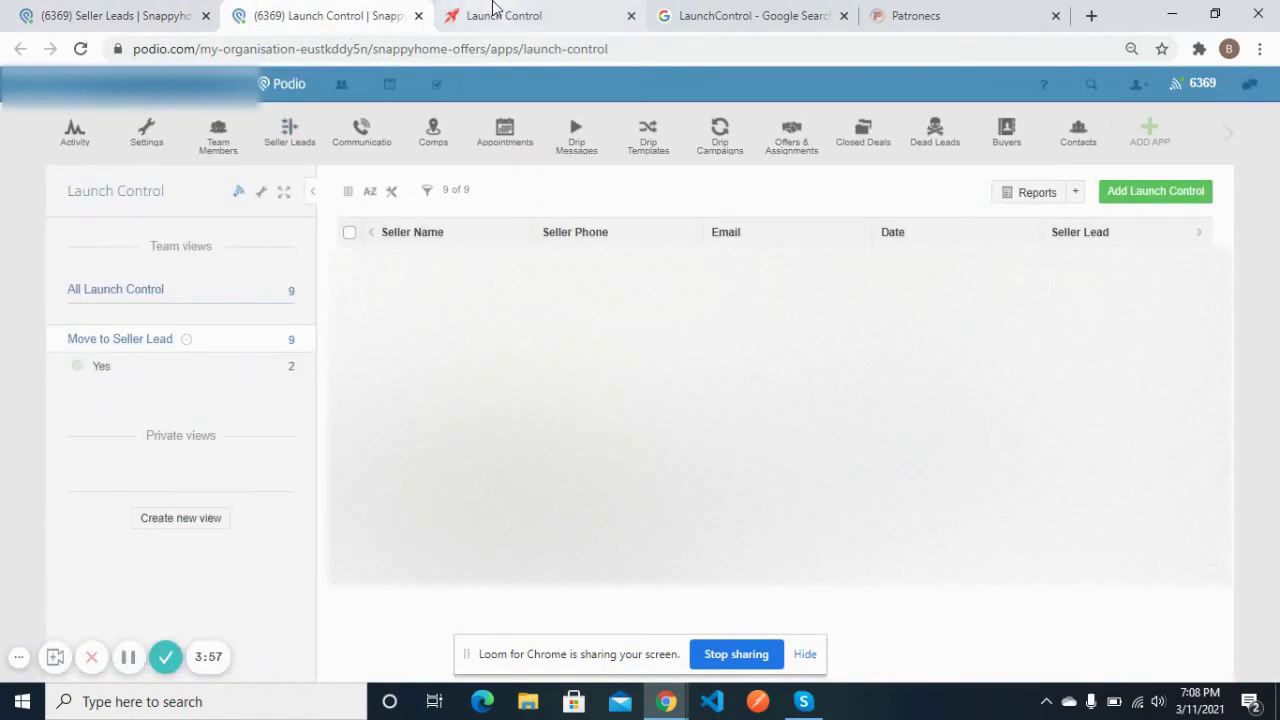
left_click(504, 15)
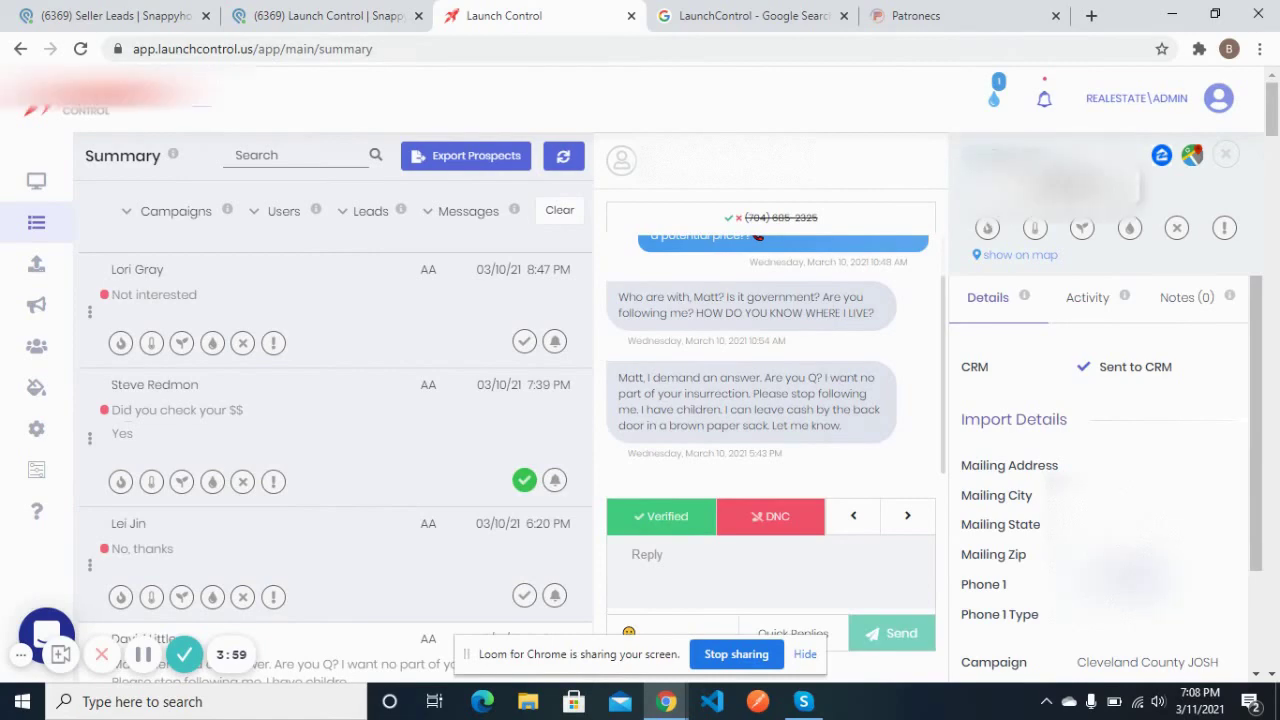
left_click(330, 15)
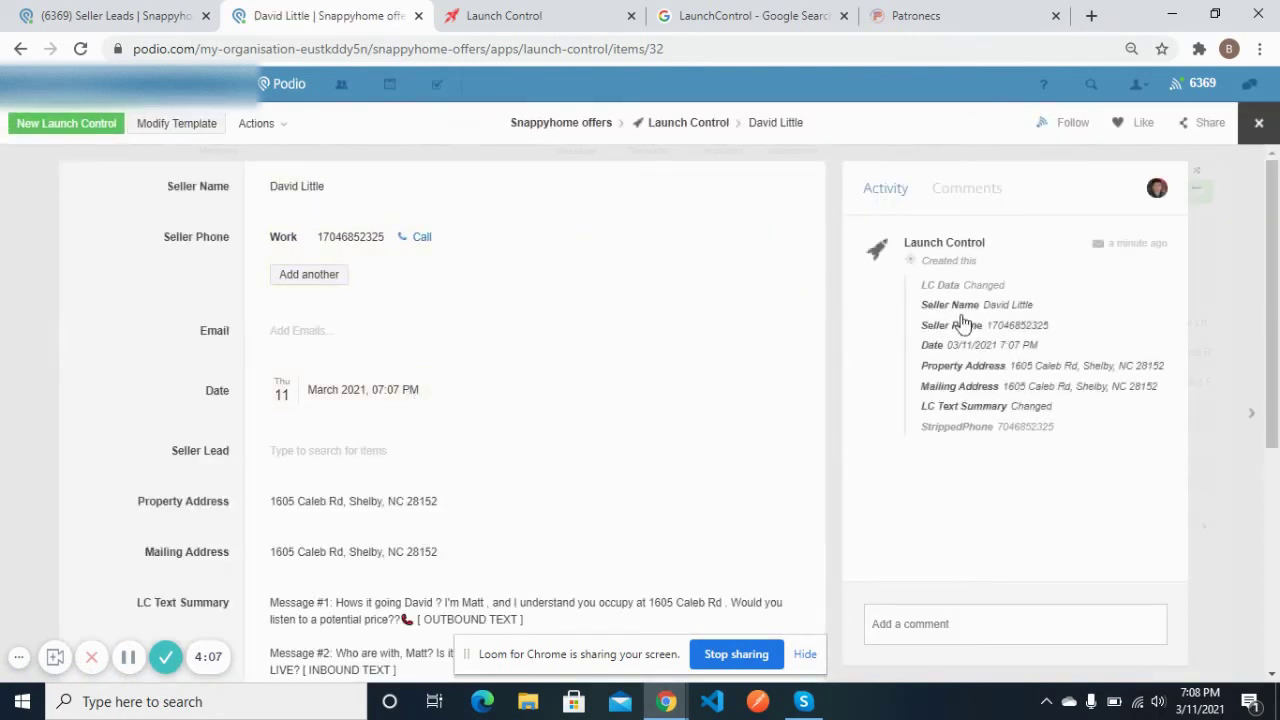
left_click_drag(1275, 275, 1276, 445)
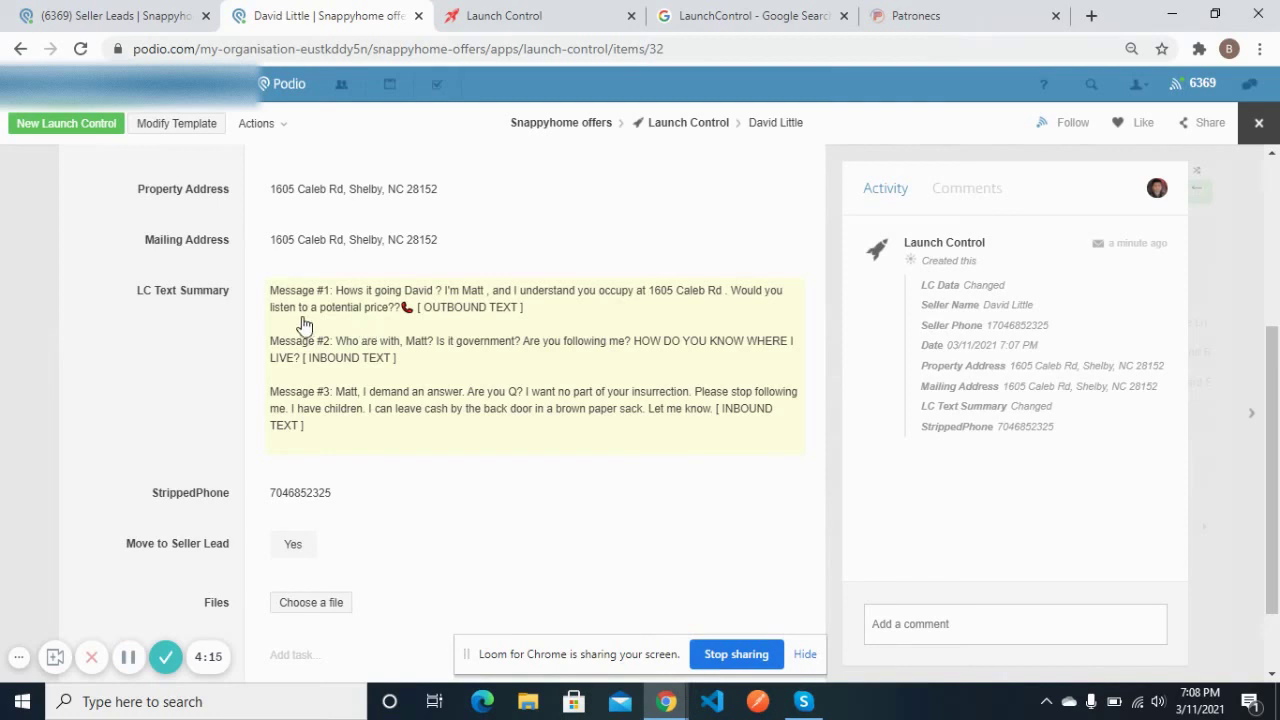
left_click(127, 12)
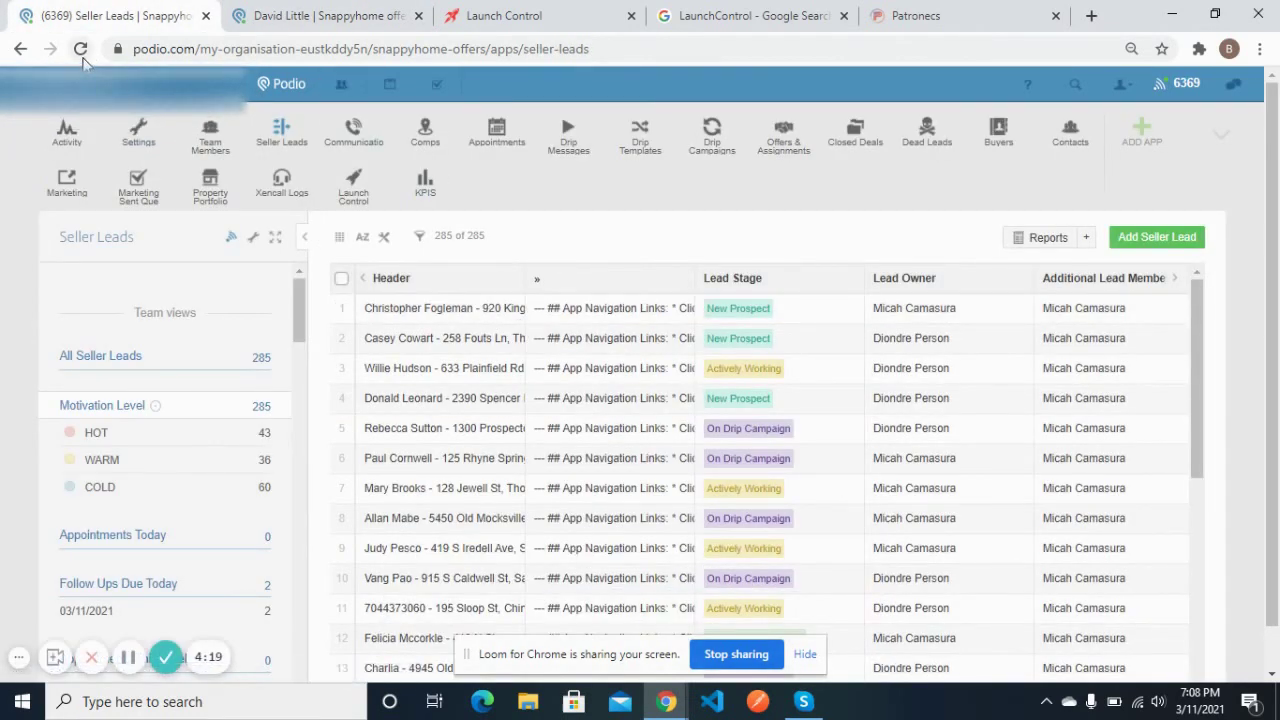
left_click(320, 14)
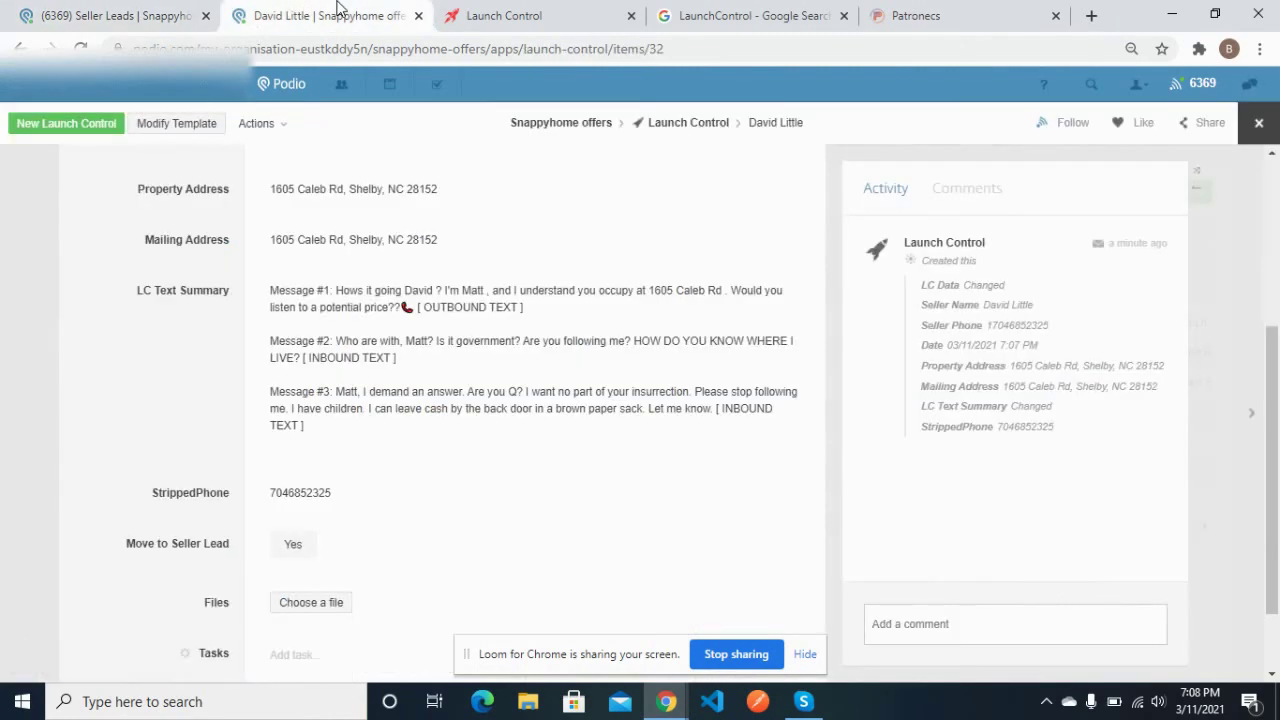
left_click(148, 14)
left_click(80, 48)
left_click(320, 14)
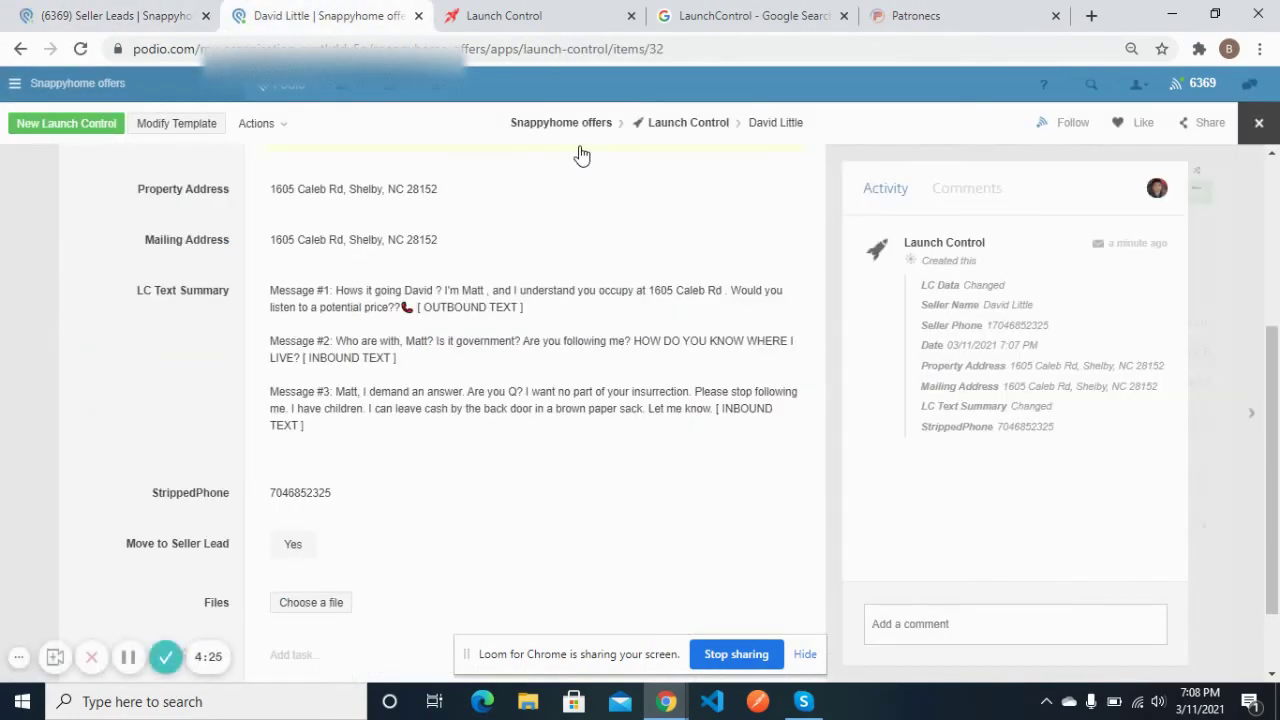
left_click(126, 10)
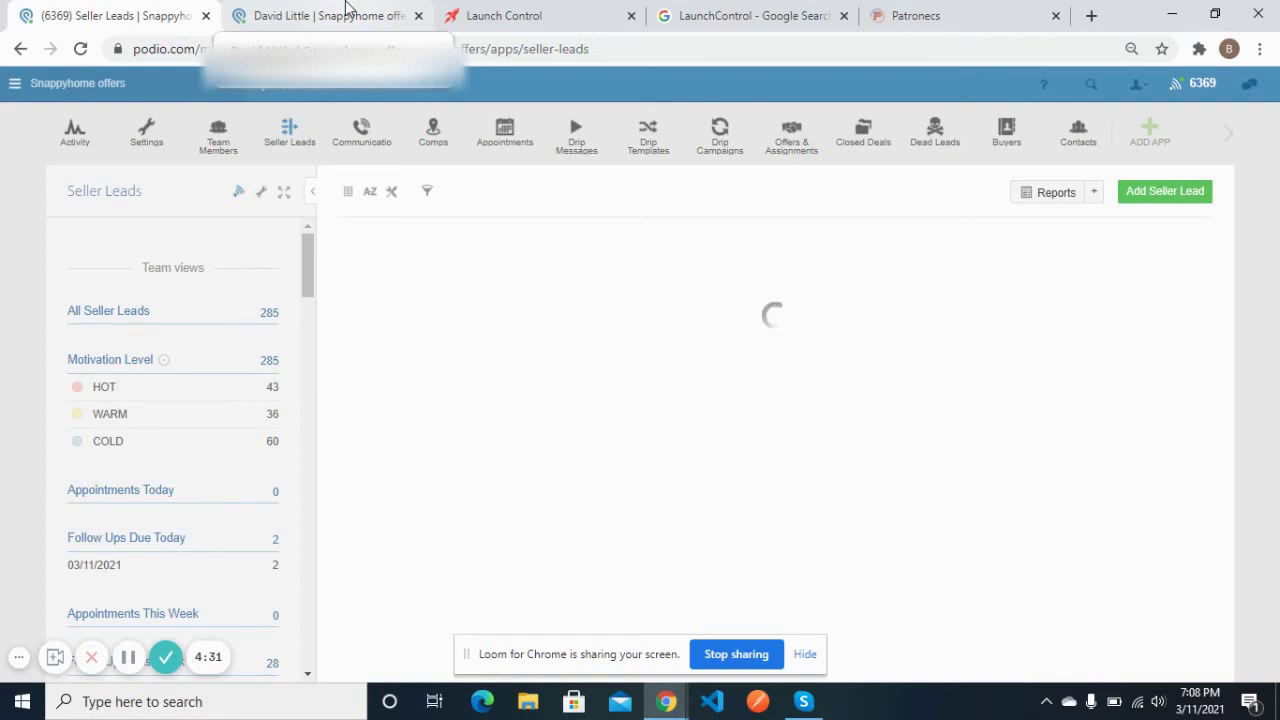
left_click(346, 12)
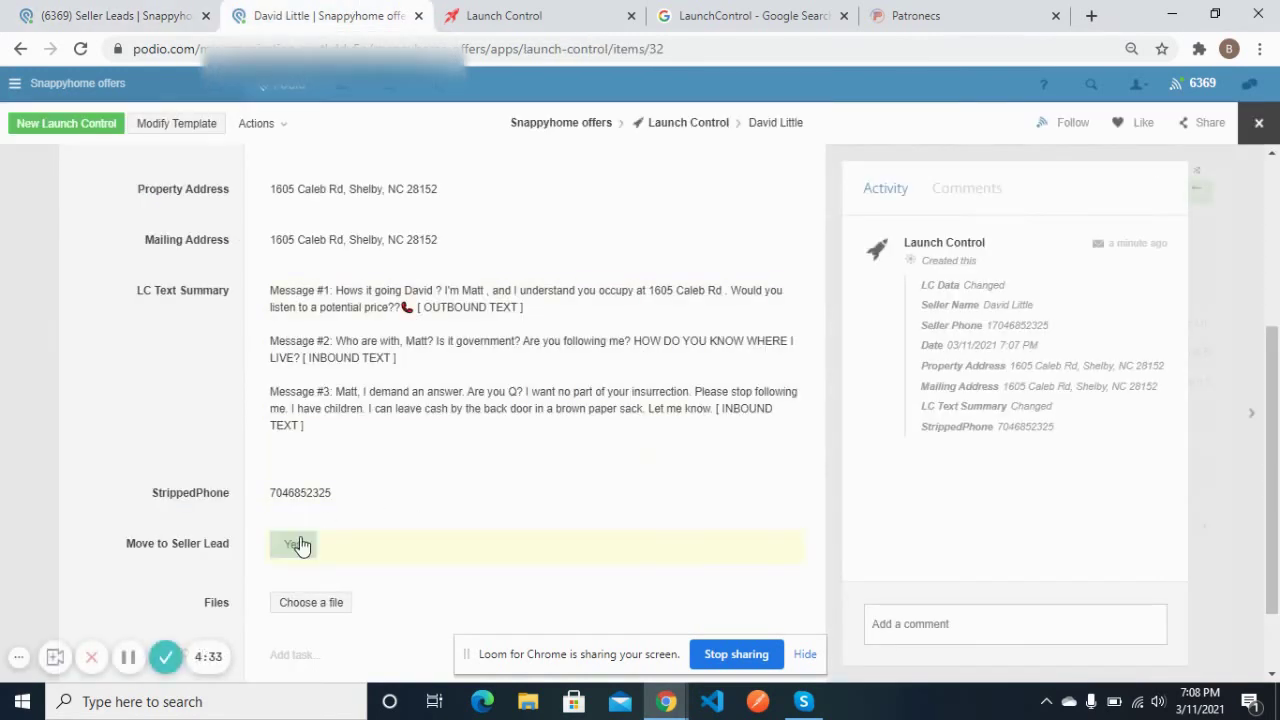
left_click(150, 15)
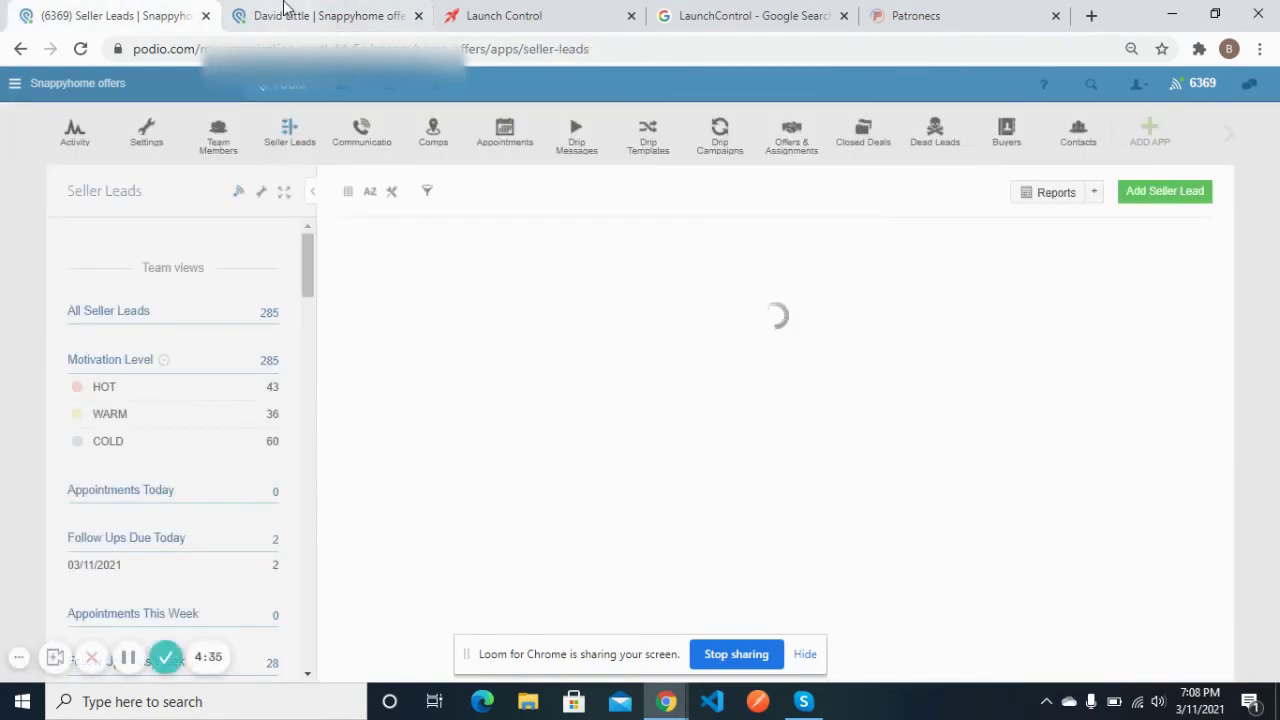
mouse_move(309, 277)
left_mouse_down()
mouse_move(311, 339)
mouse_move(311, 283)
left_mouse_up()
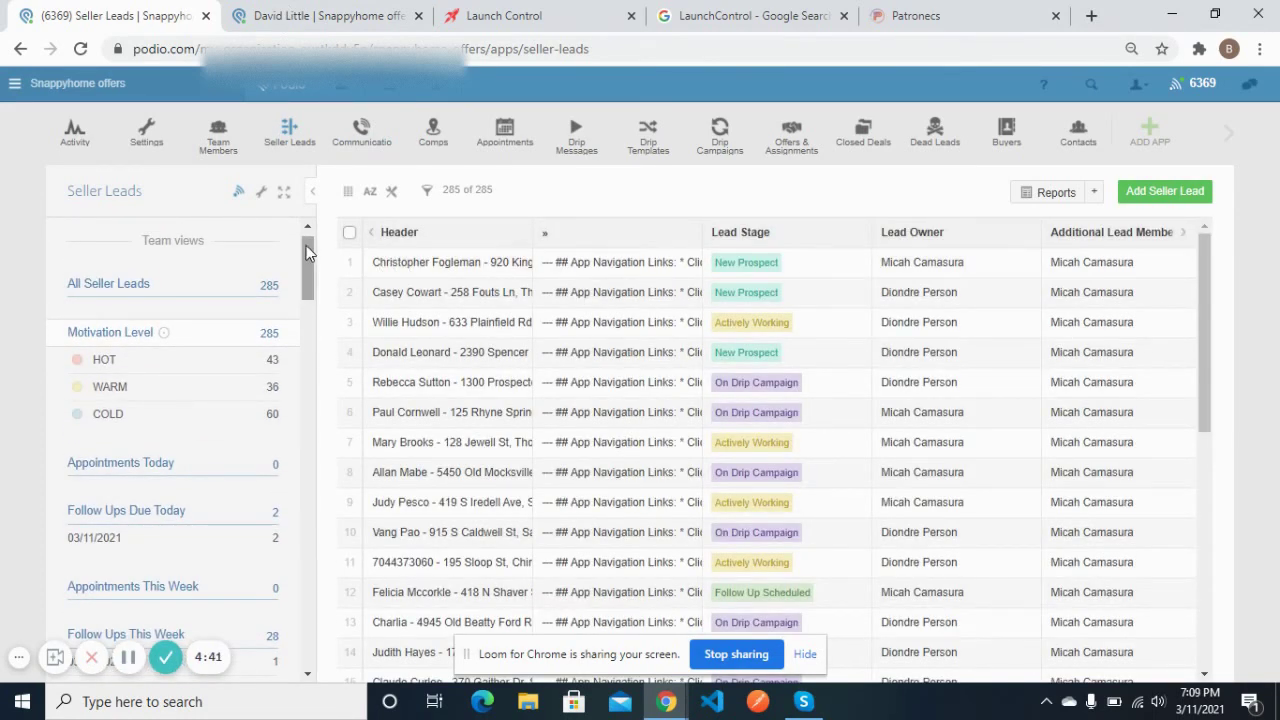
left_click_drag(305, 252, 310, 200)
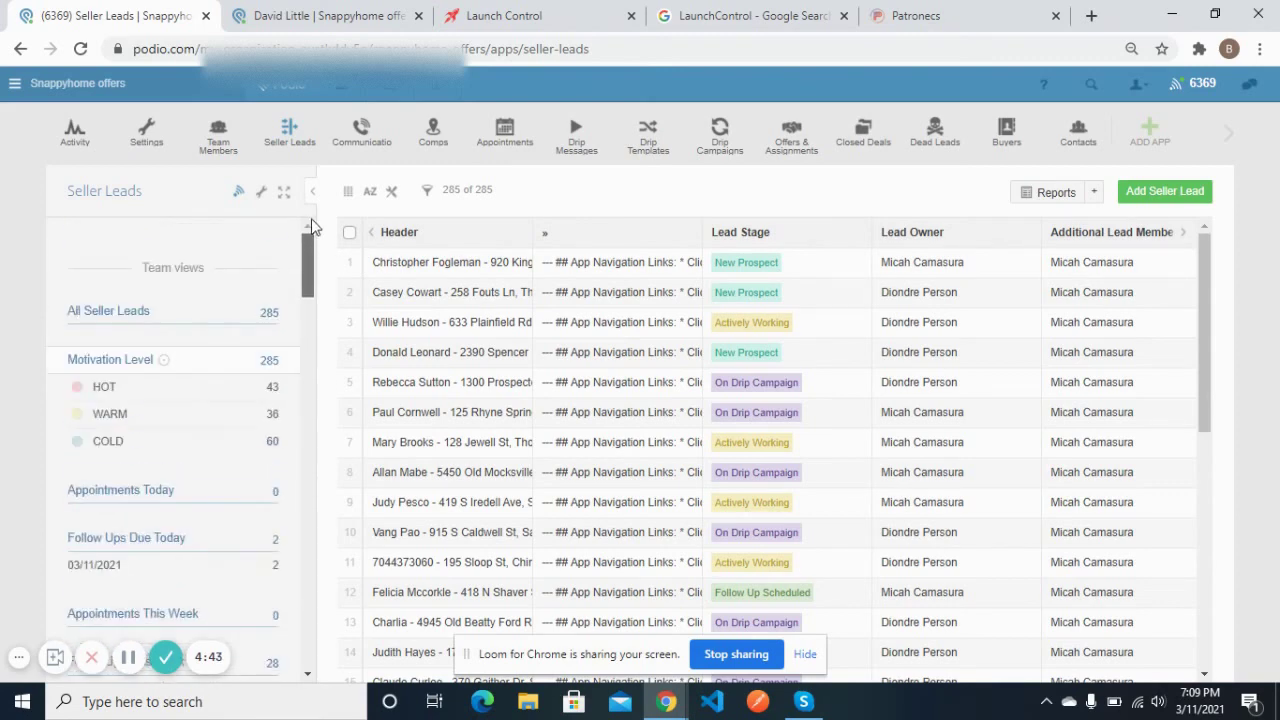
left_click(323, 12)
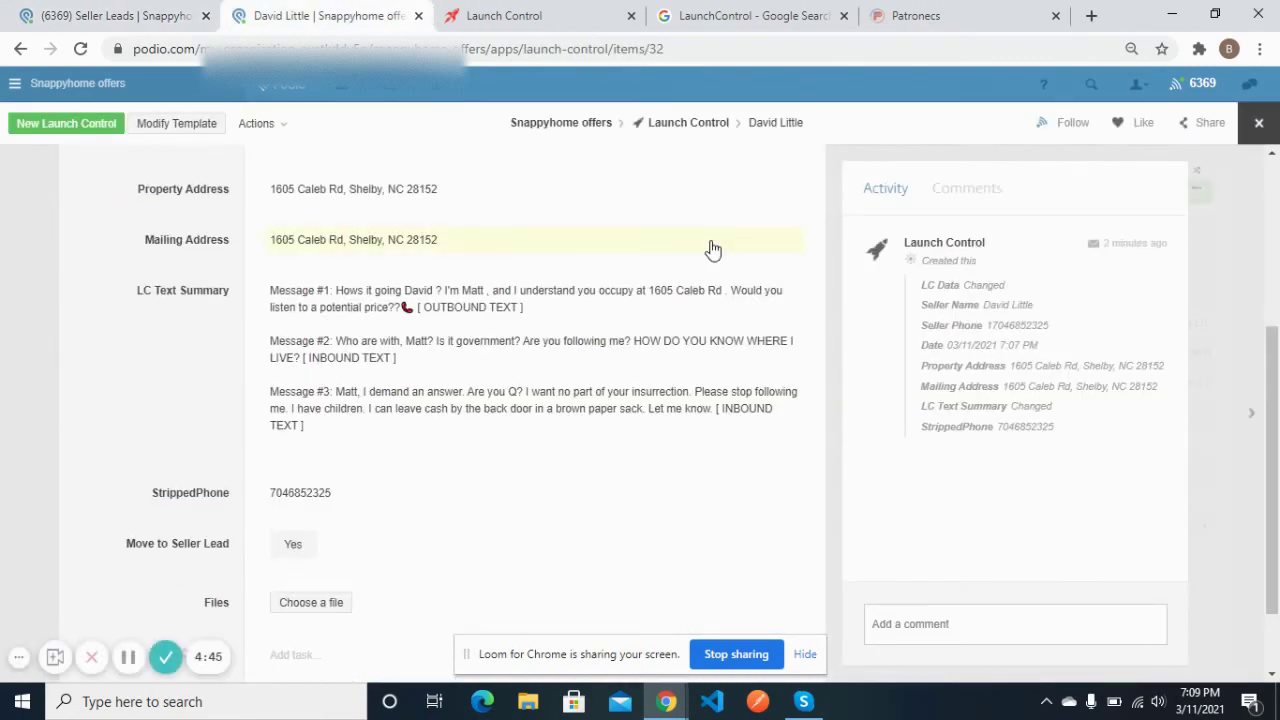
left_click(1259, 123)
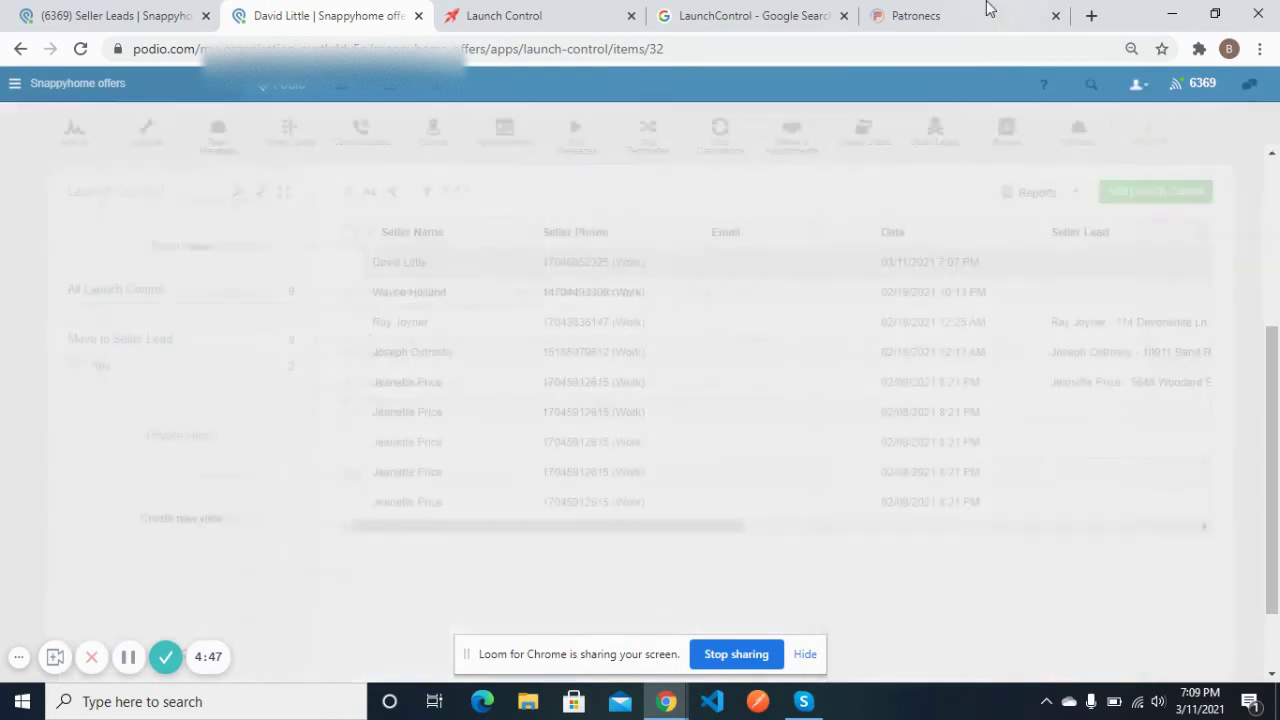
left_click(975, 8)
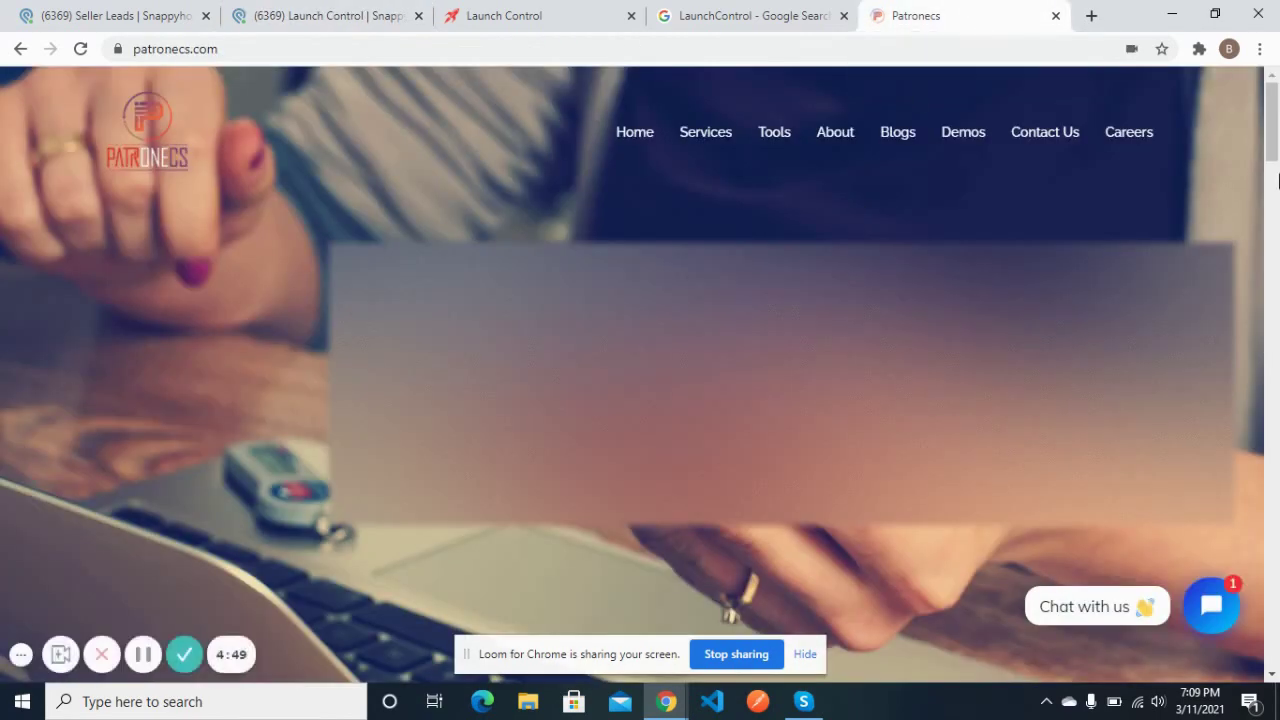